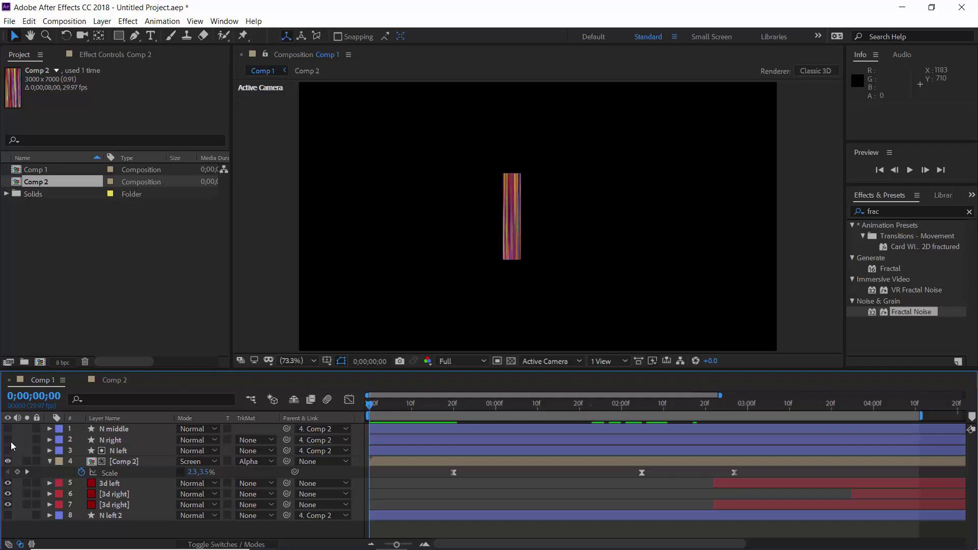
Step: Show the N right, N middle and N left 2 layers, placing N left 2 directly above N left in the layer order
click(8, 440)
click(7, 429)
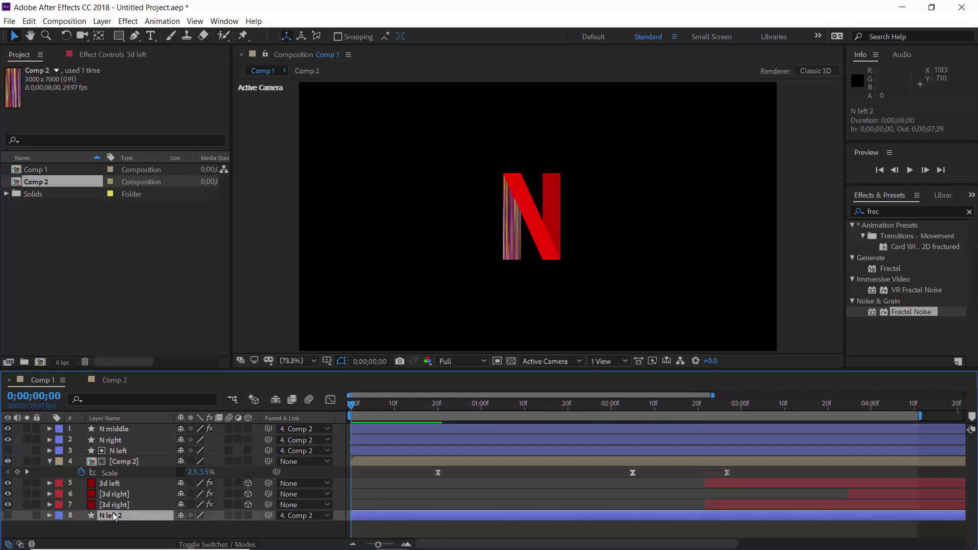
drag(110, 515, 121, 451)
key(F4)
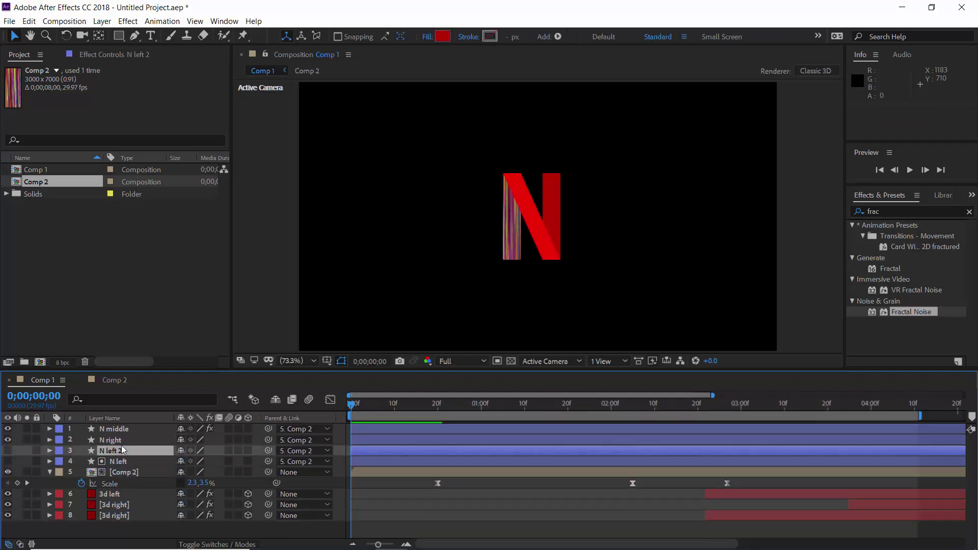
click(8, 450)
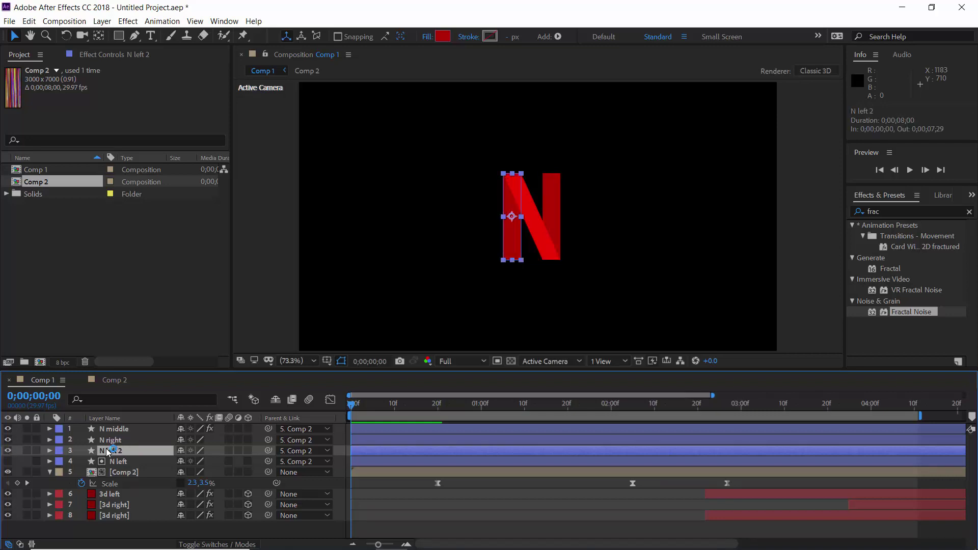
Step: Draw a rectangular mask on N left 2, slightly larger than the N's left bar so it encloses it completely
click(119, 36)
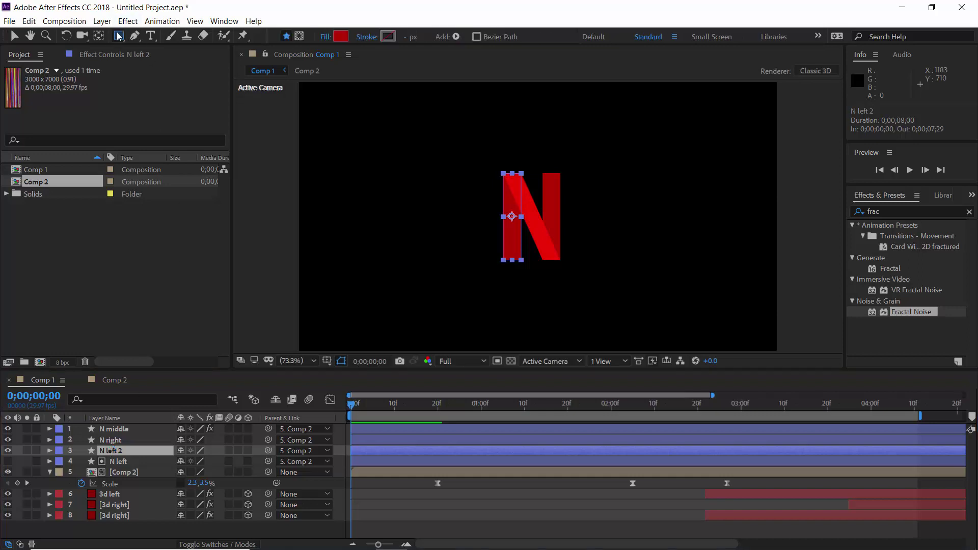
click(300, 36)
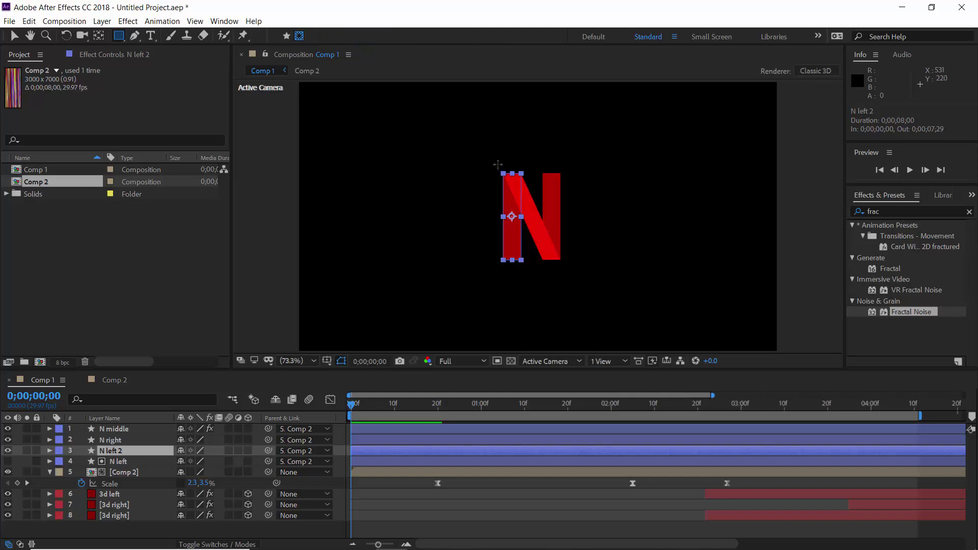
drag(498, 164, 528, 268)
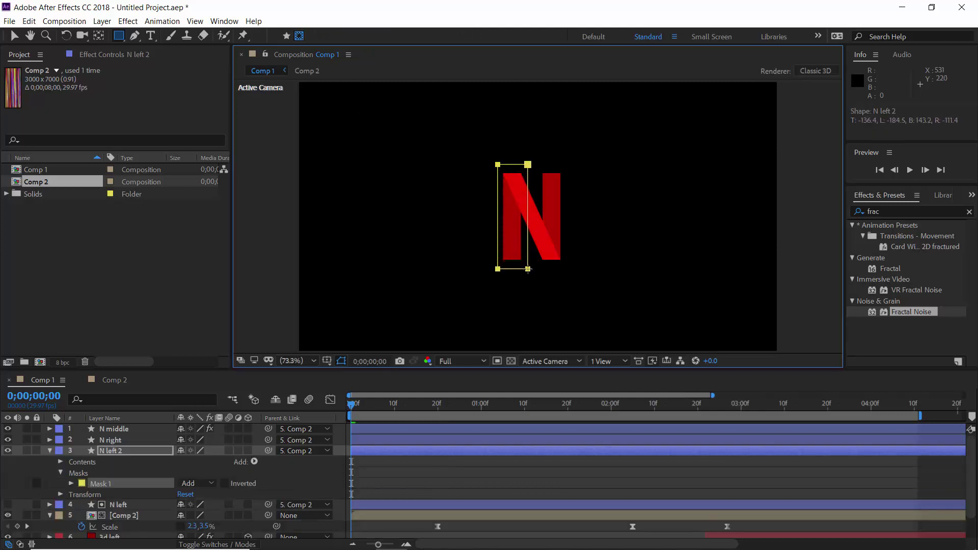
click(14, 35)
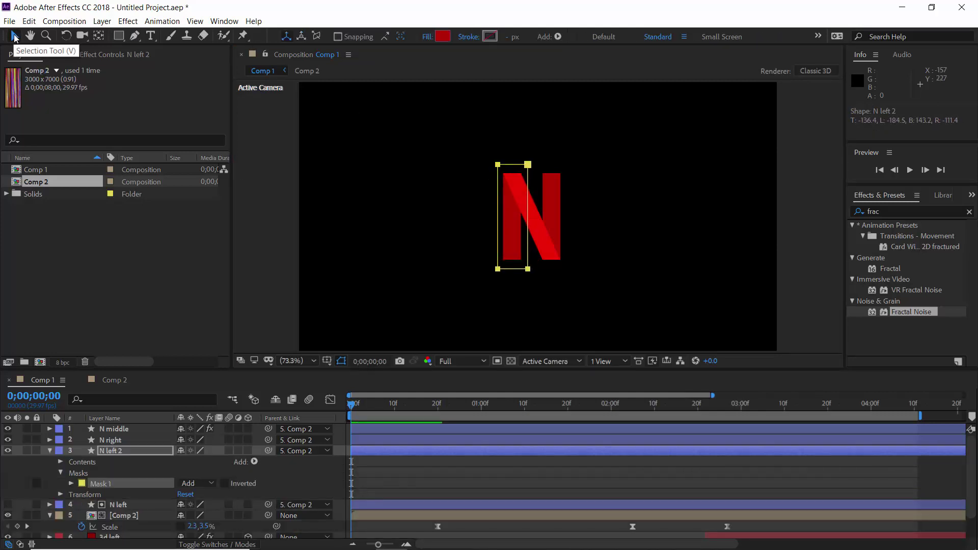
Step: Add Mask Path keyframes for the N left 2 mask at 0;00;00;00 and 0;00;00;05
click(72, 483)
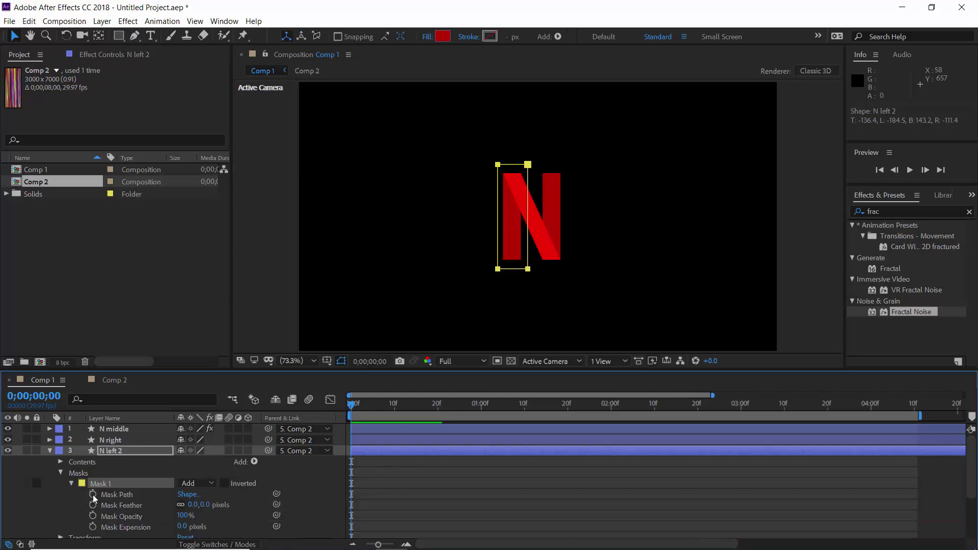
click(93, 494)
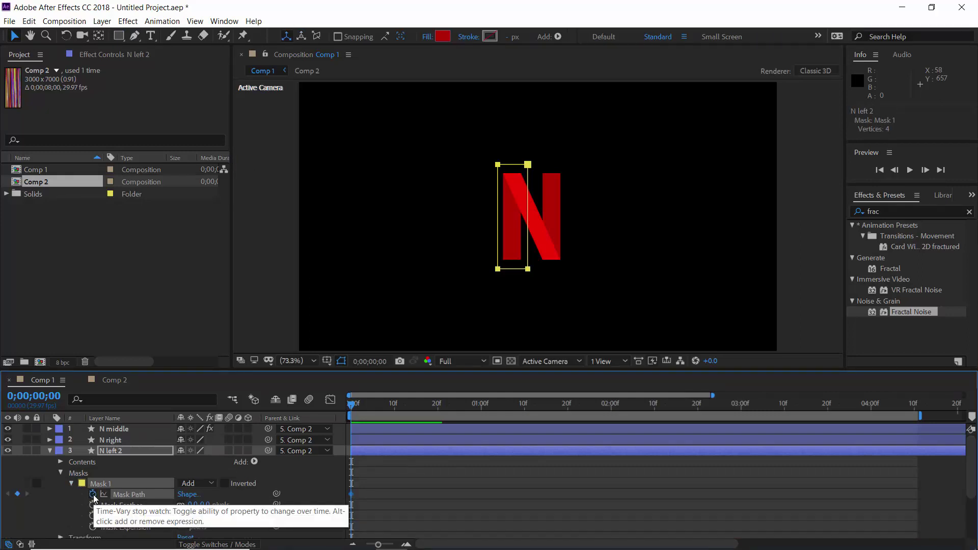
key(equal)
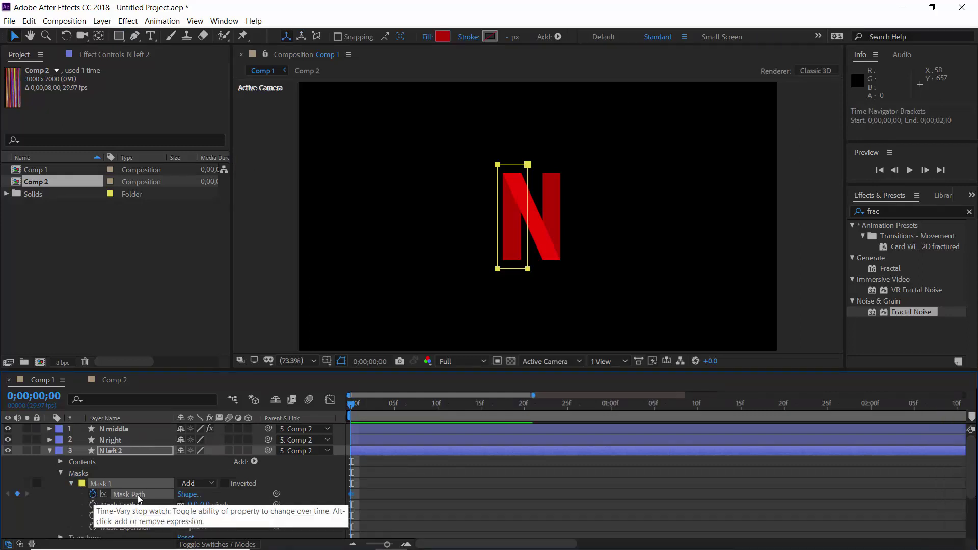
click(395, 408)
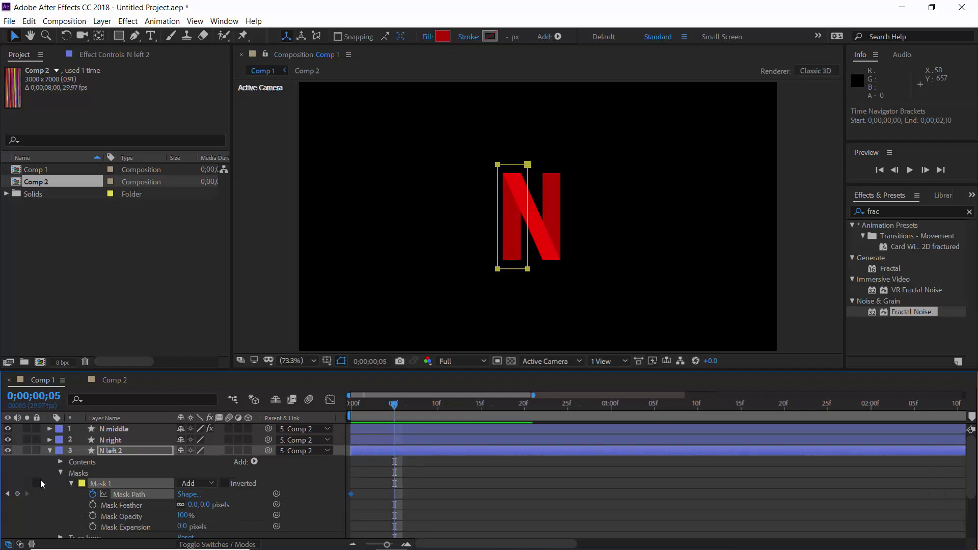
click(18, 493)
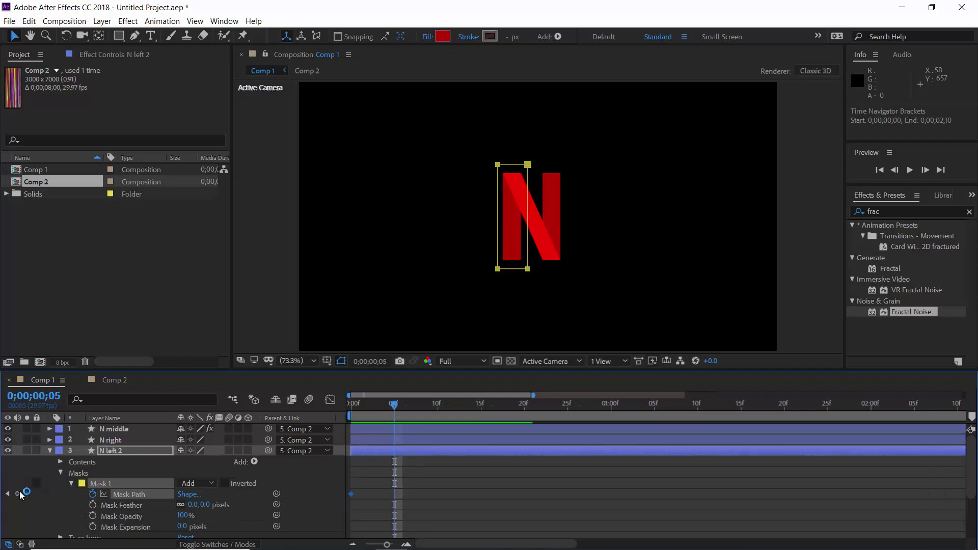
Step: At 0;00;00;00, move the N left 2 mask's upper points below the left bar, and scrub to frame 5 to check the reveal
click(349, 408)
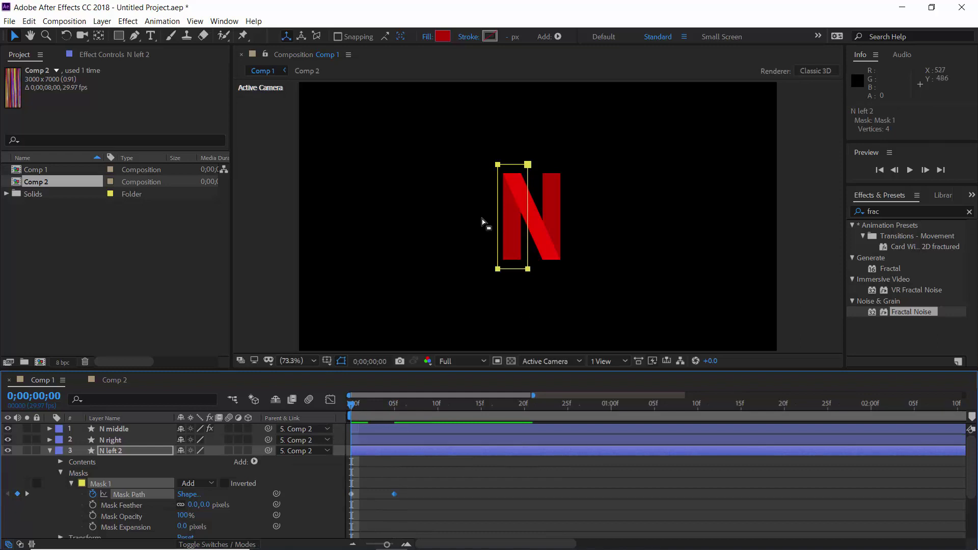
drag(482, 153, 528, 264)
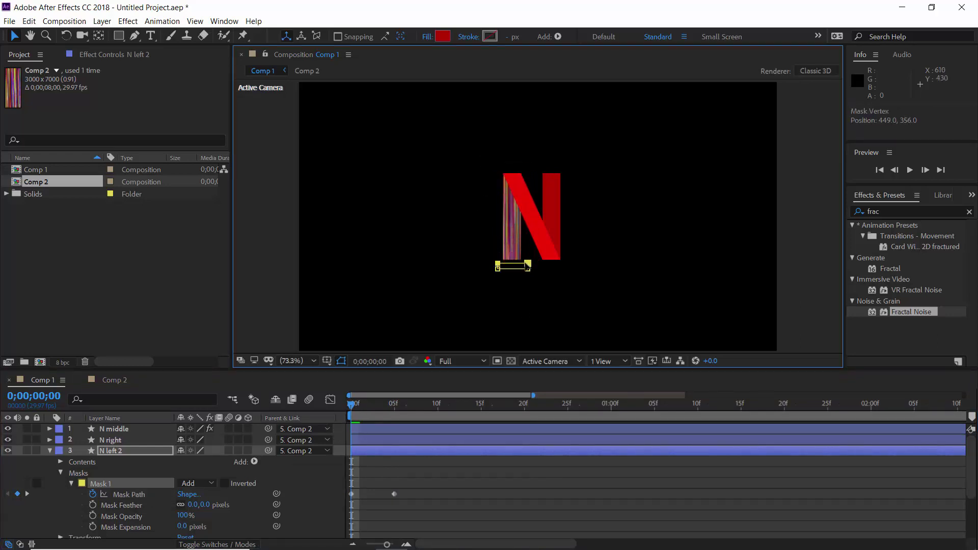
click(351, 404)
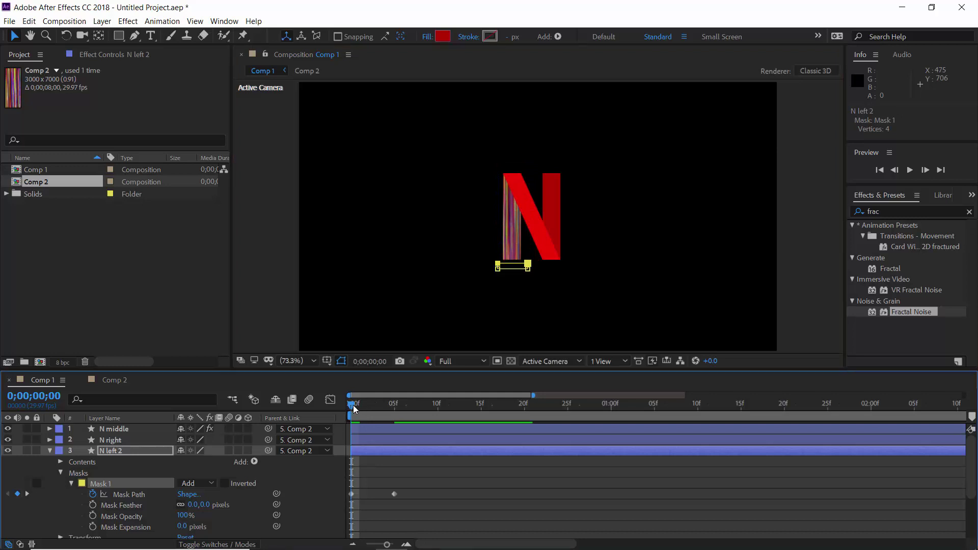
drag(353, 405, 394, 411)
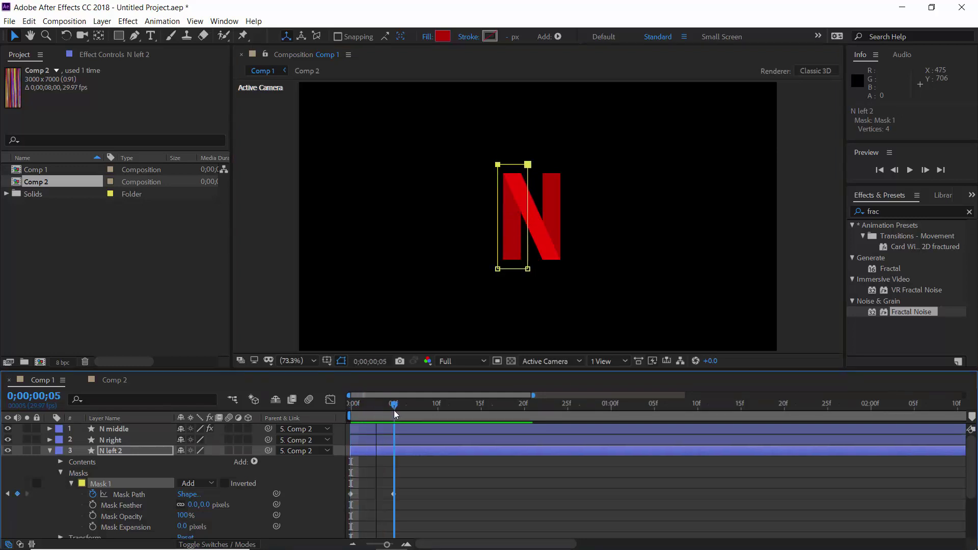
click(49, 451)
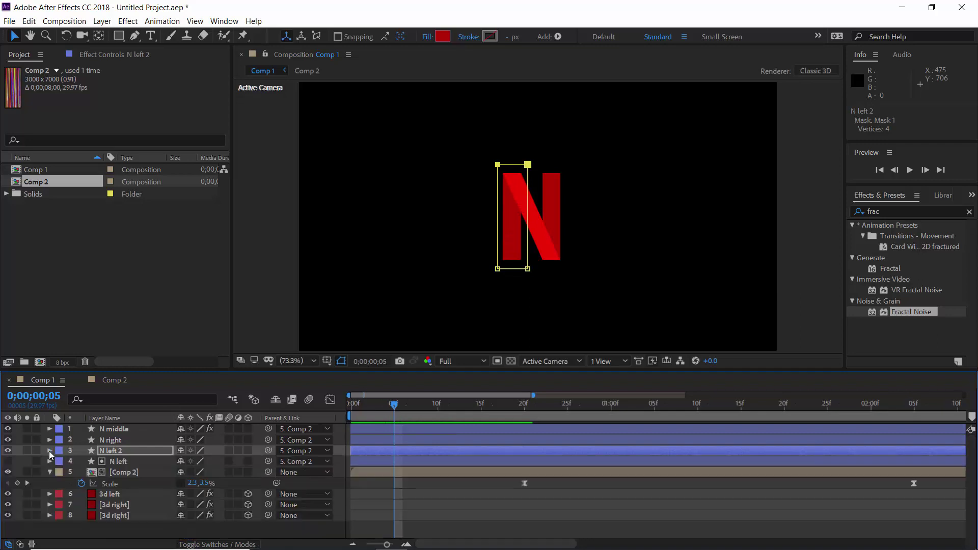
Step: Draw a rectangular mask on N middle that extends above and below the N's diagonal stroke
click(133, 429)
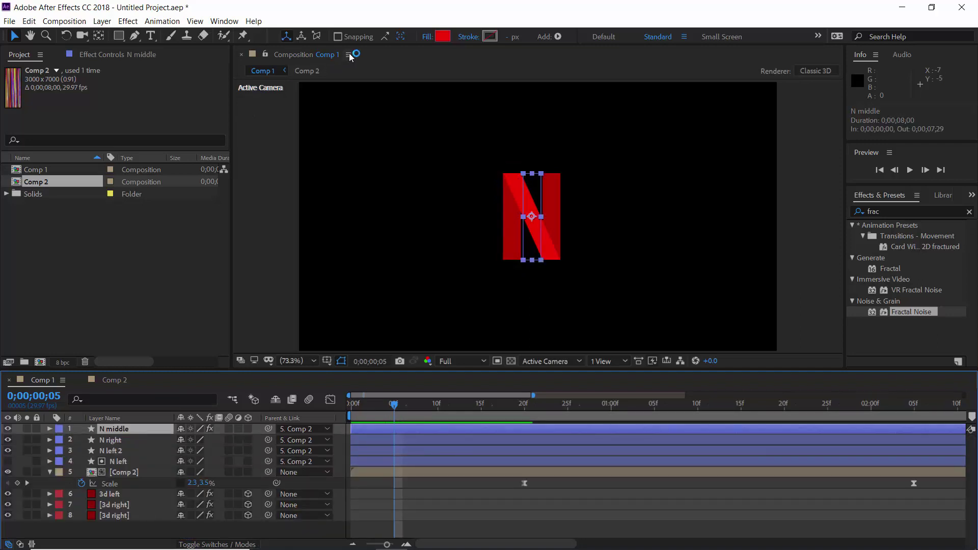
click(119, 36)
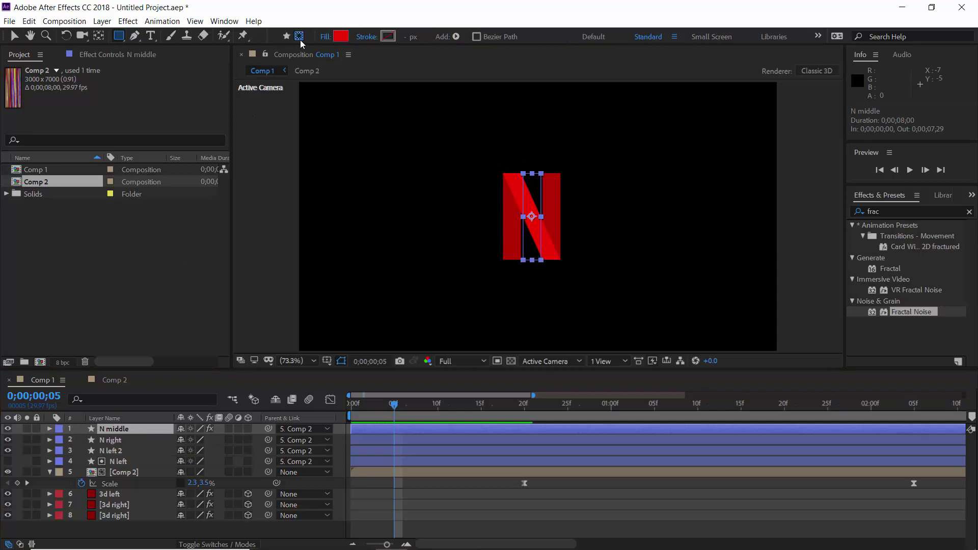
click(299, 36)
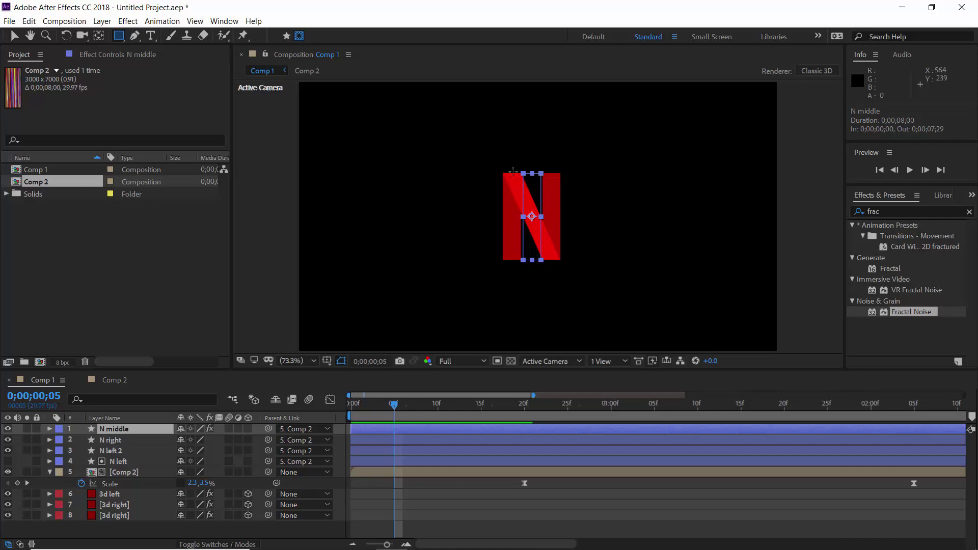
drag(516, 163, 549, 274)
key(v)
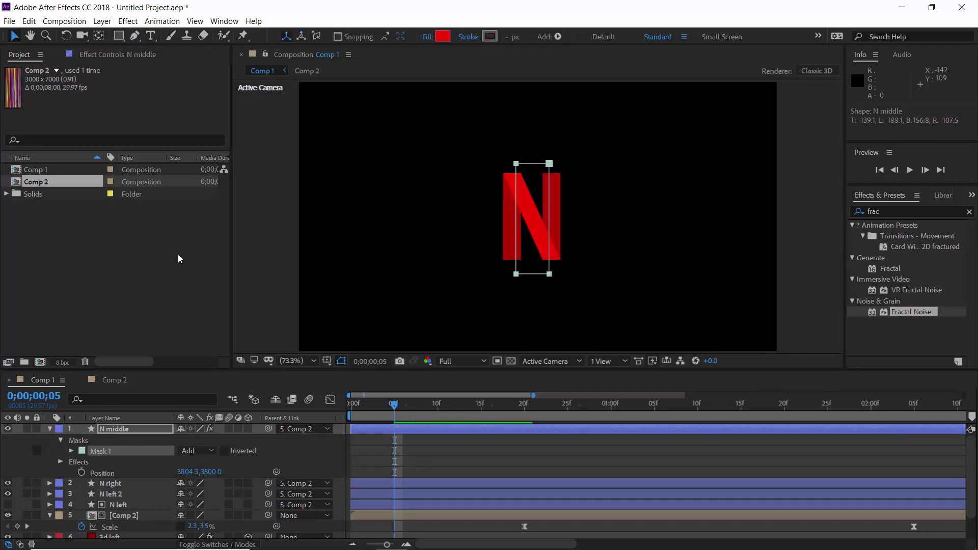
Step: Add Mask Path keyframes for the N middle mask at 0;00;00;05 and 0;00;00;10
click(71, 451)
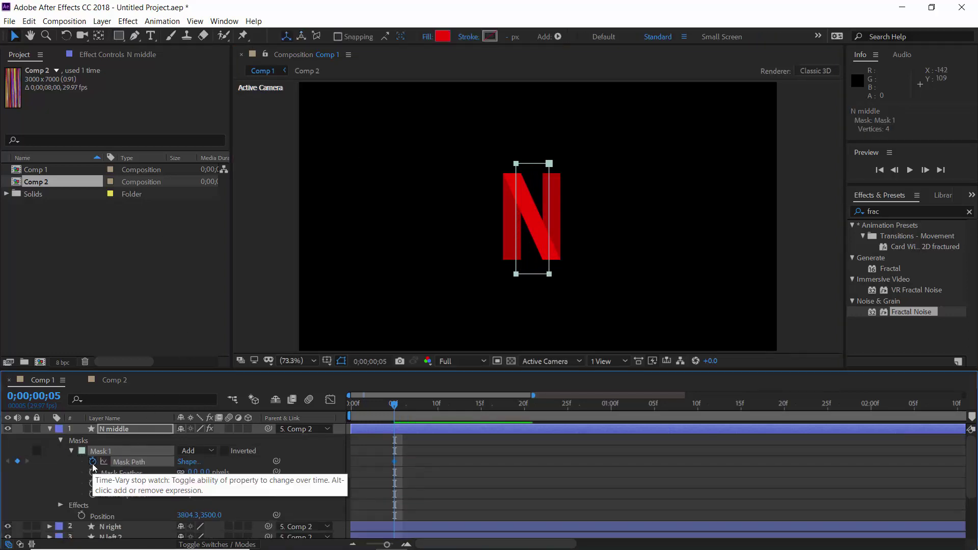
click(93, 462)
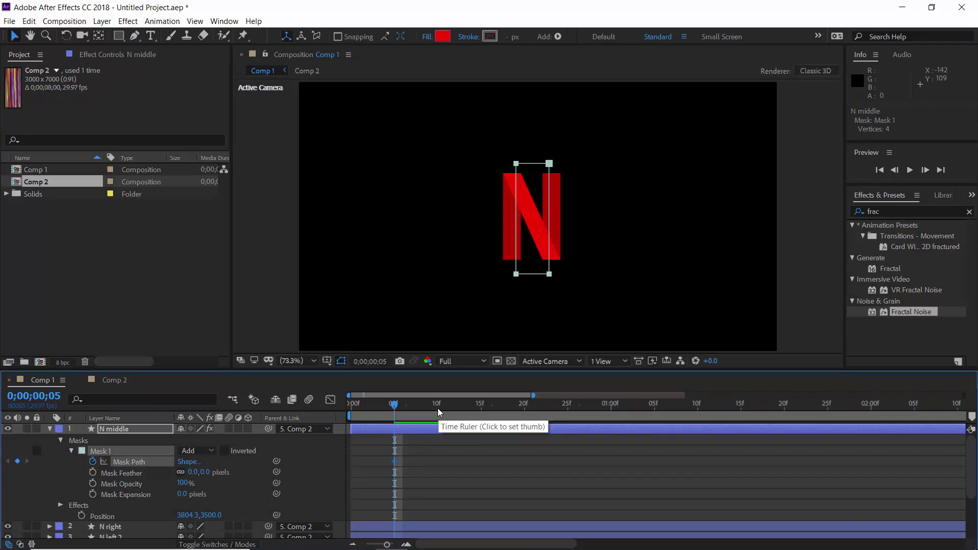
click(438, 408)
click(18, 461)
Step: At 0;00;00;05, move the N middle mask's lower points up above the diagonal, and scrub to frame 10 to check the reveal
click(394, 405)
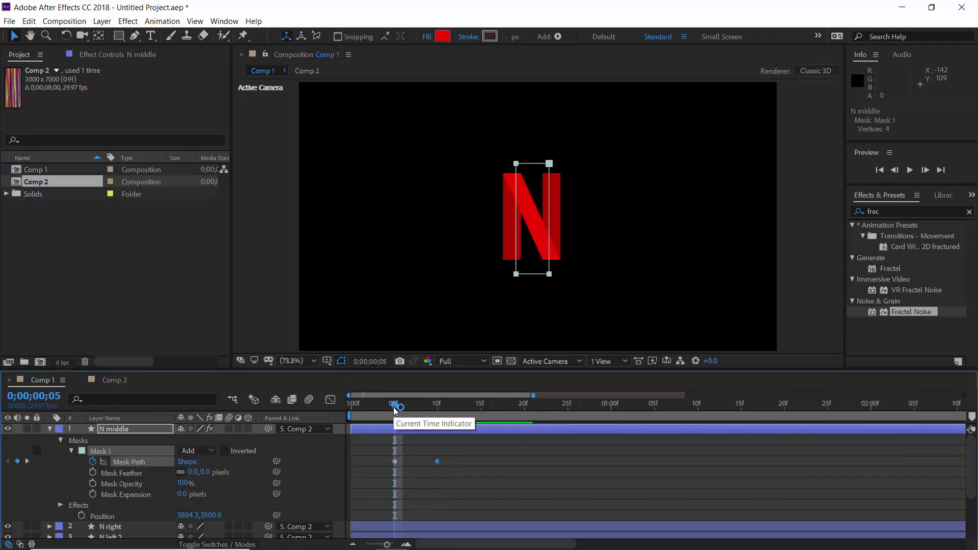
drag(561, 178, 562, 178)
drag(570, 282, 549, 166)
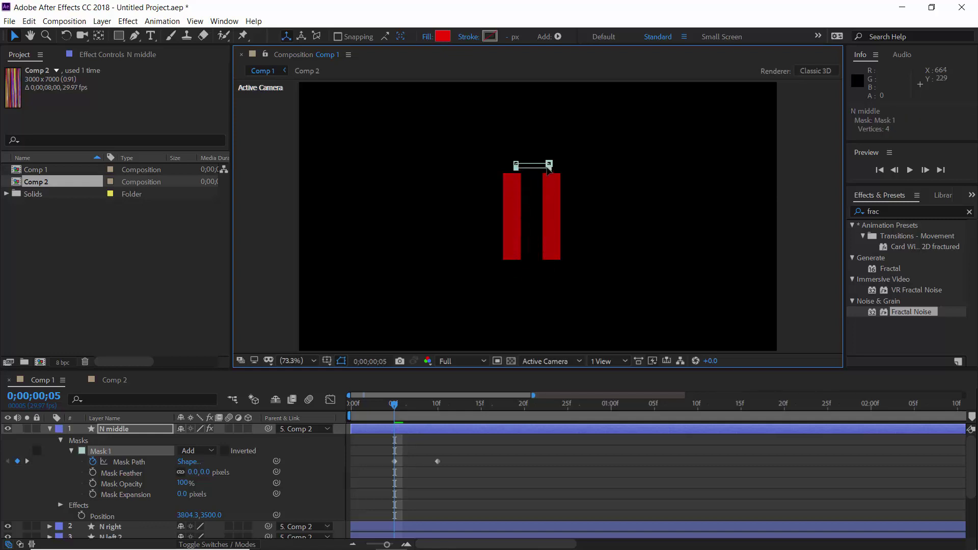
click(403, 407)
drag(409, 411, 441, 425)
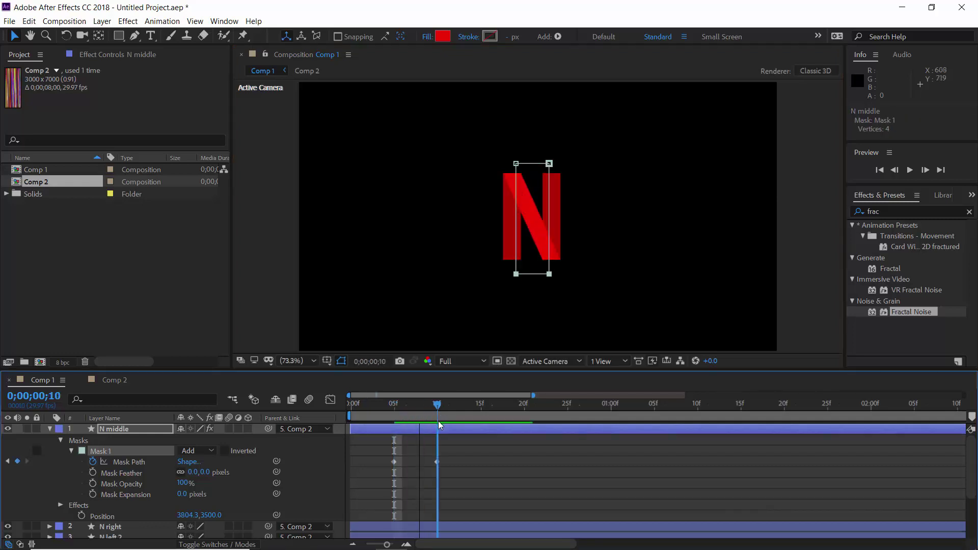
click(50, 429)
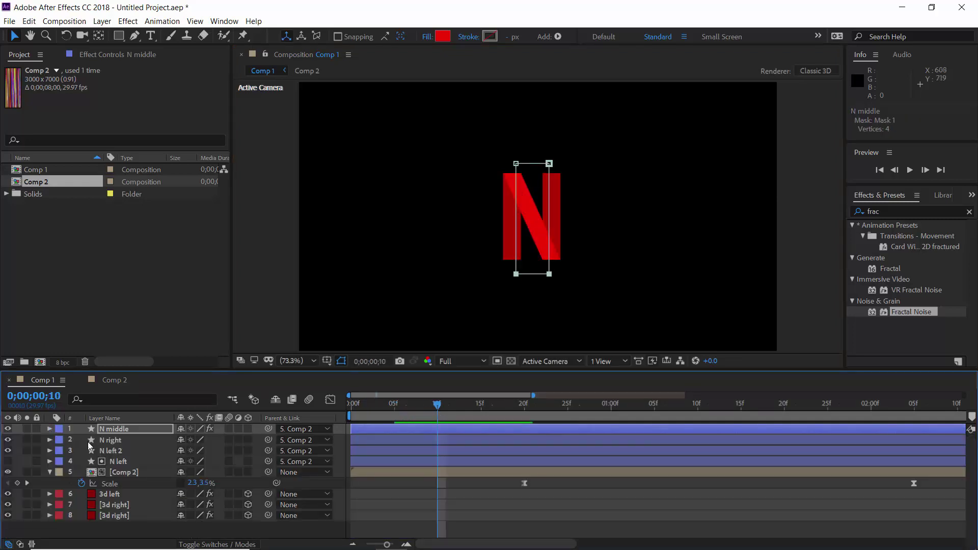
Step: Draw a rectangular mask on N right, slightly larger than the N's right bar so it encloses it completely
click(50, 439)
click(427, 439)
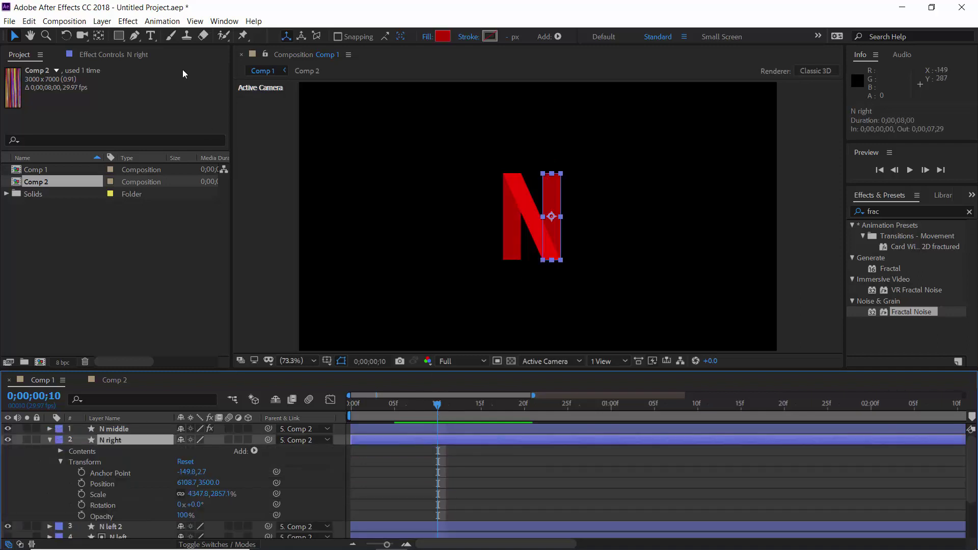
key(q)
drag(535, 162, 568, 268)
click(13, 36)
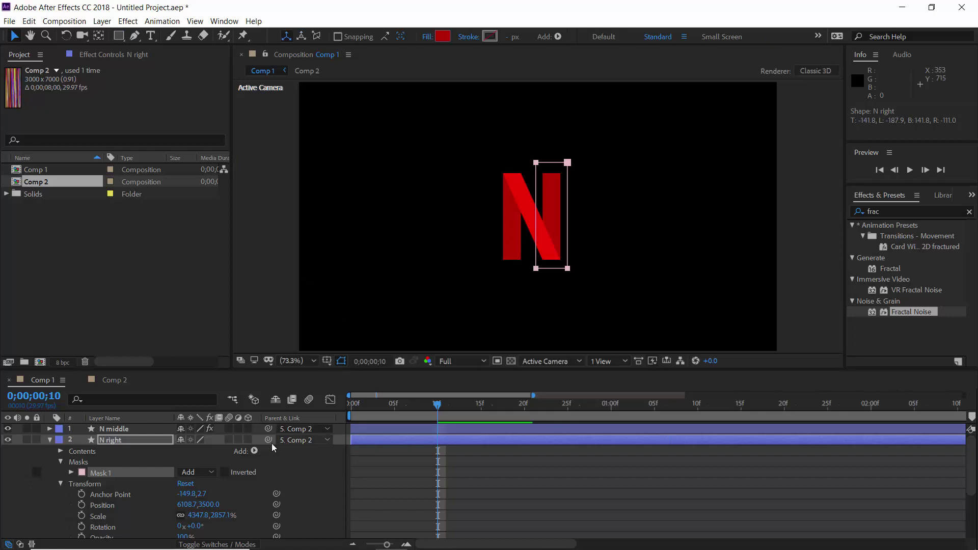
Step: Add Mask Path keyframes for the N right mask at 0;00;00;10 and 0;00;00;18
click(77, 480)
click(92, 483)
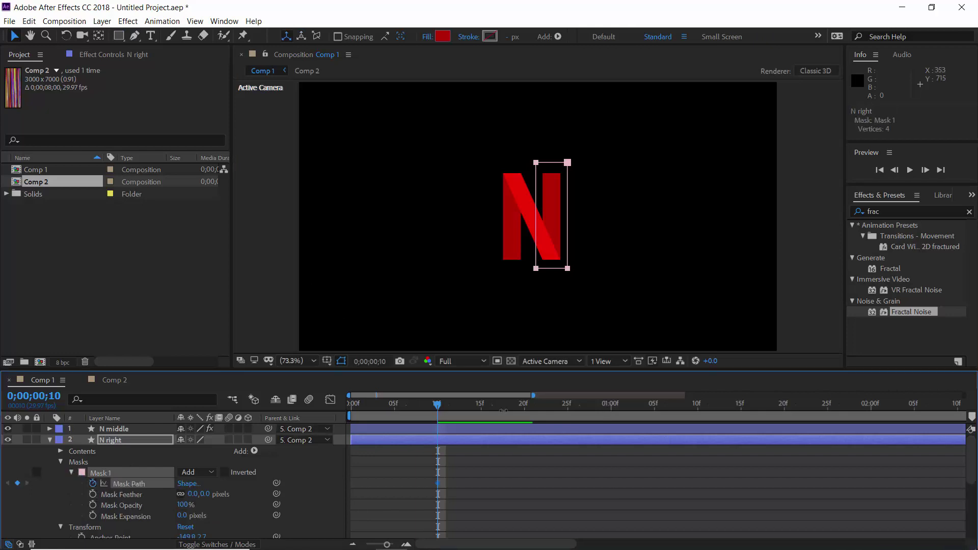
drag(511, 408, 508, 408)
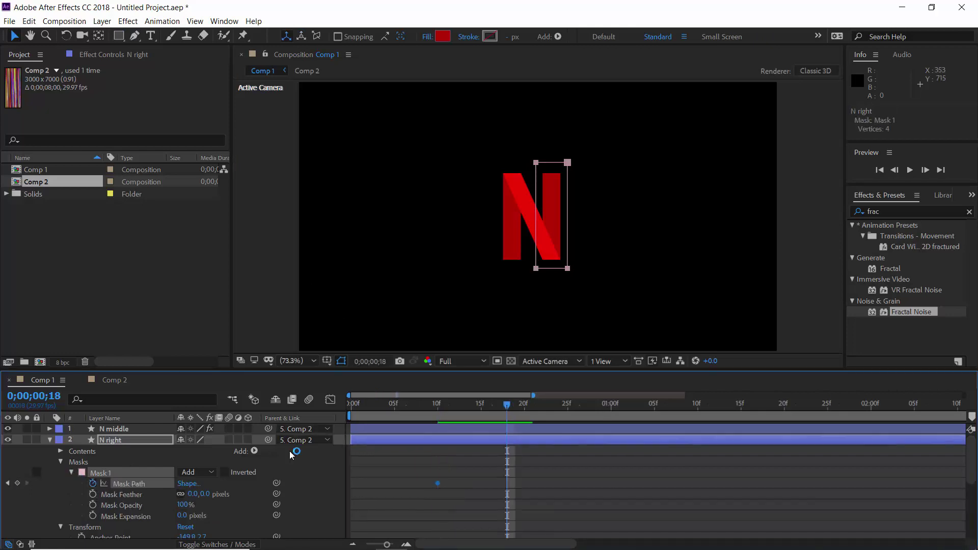
click(21, 483)
Step: At 0;00;00;10, collapse the N right mask downward below the right bar, scrub through the reveal, and return to 0;00;00;00
click(437, 400)
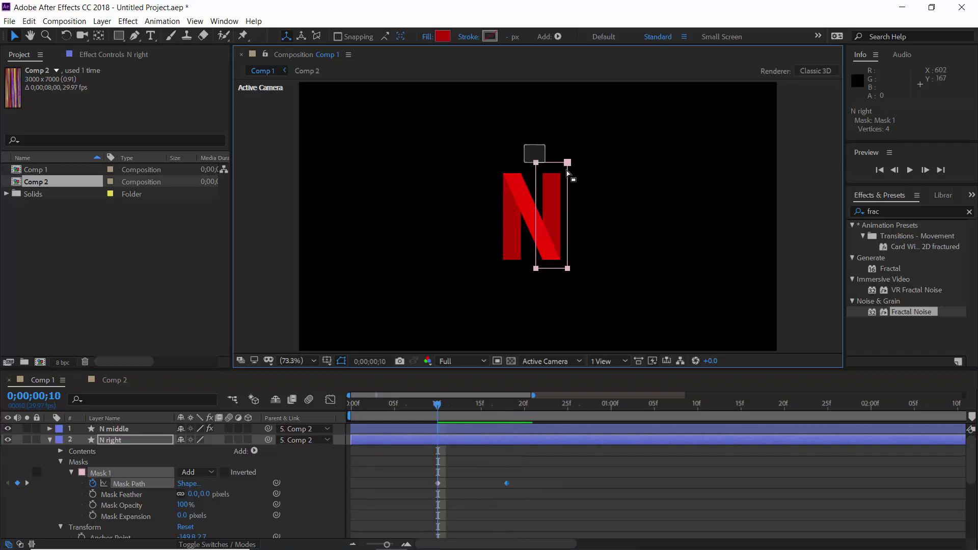
drag(568, 163, 568, 268)
click(558, 462)
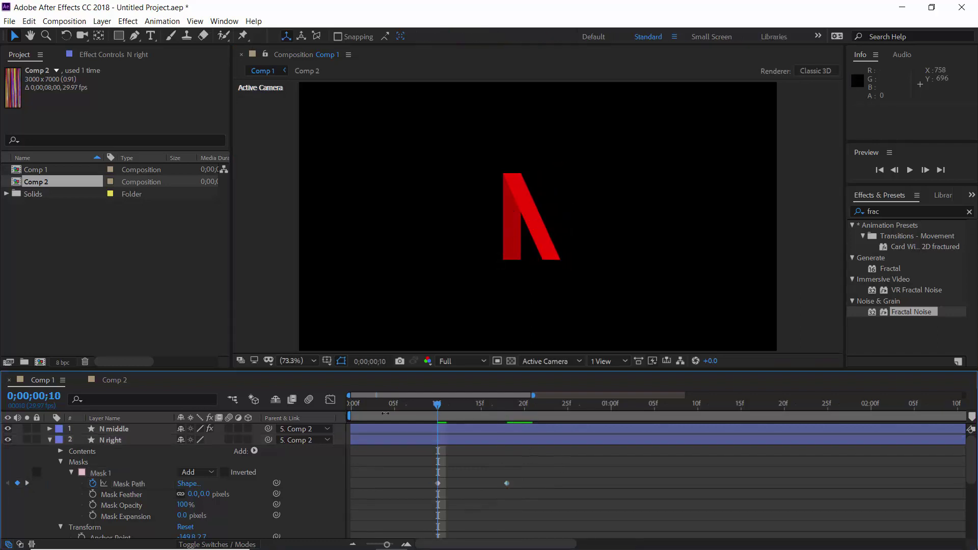
drag(385, 413, 501, 407)
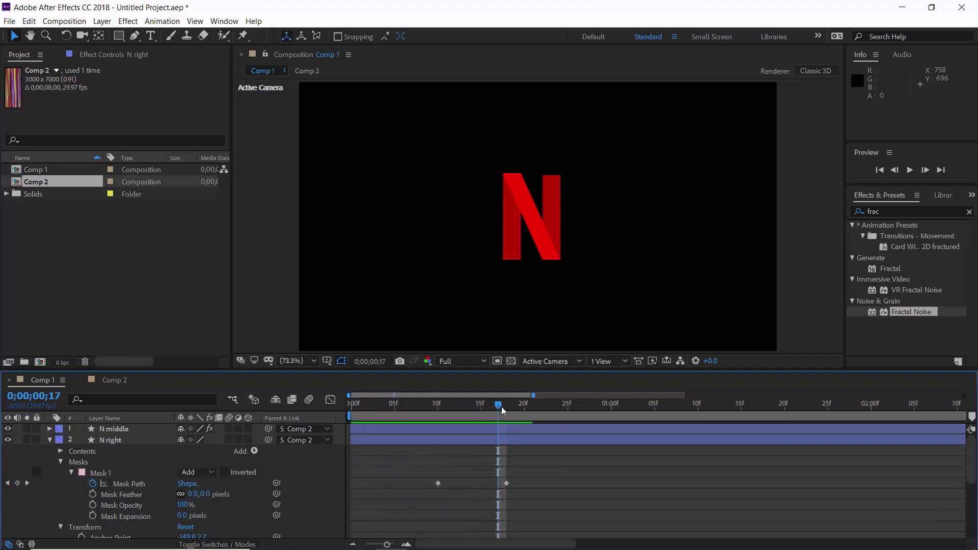
click(351, 406)
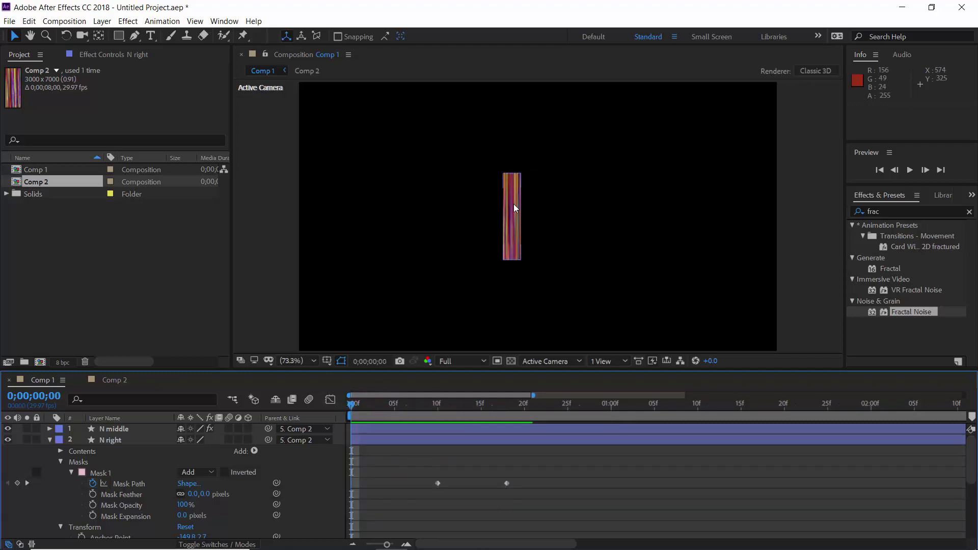
Step: Collapse the N right layer's properties and scrub from 0;00;00;21 to 0;00;02;08 to check the N's alignment as it scales up
click(51, 440)
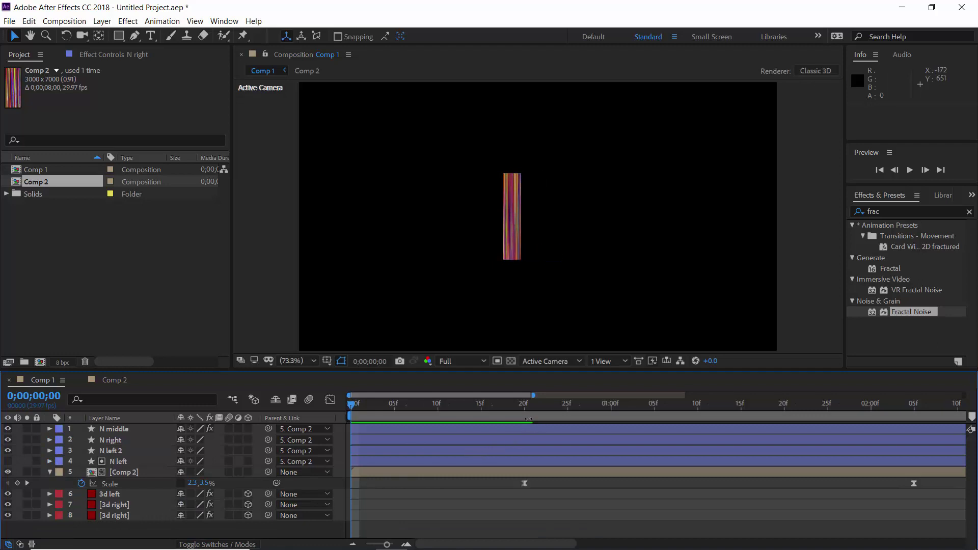
click(532, 405)
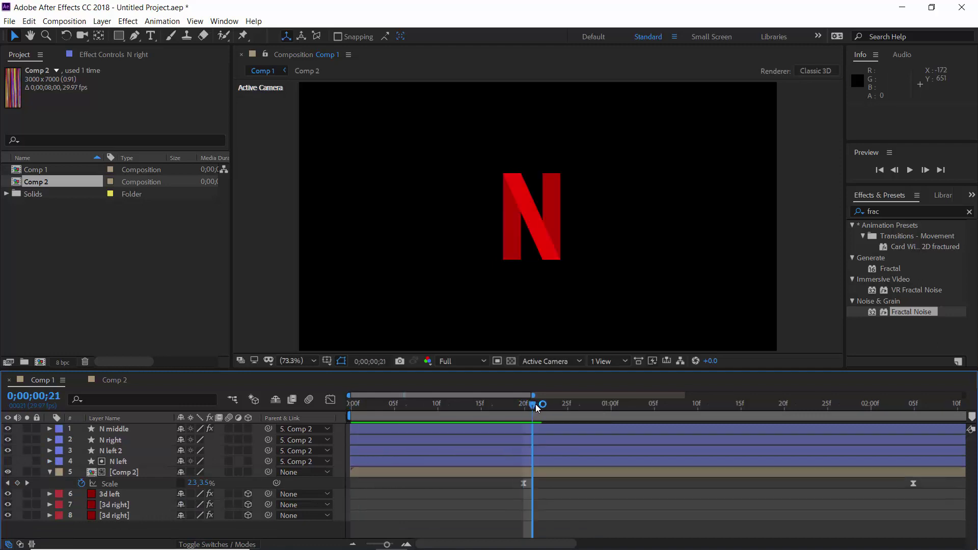
drag(537, 407, 923, 403)
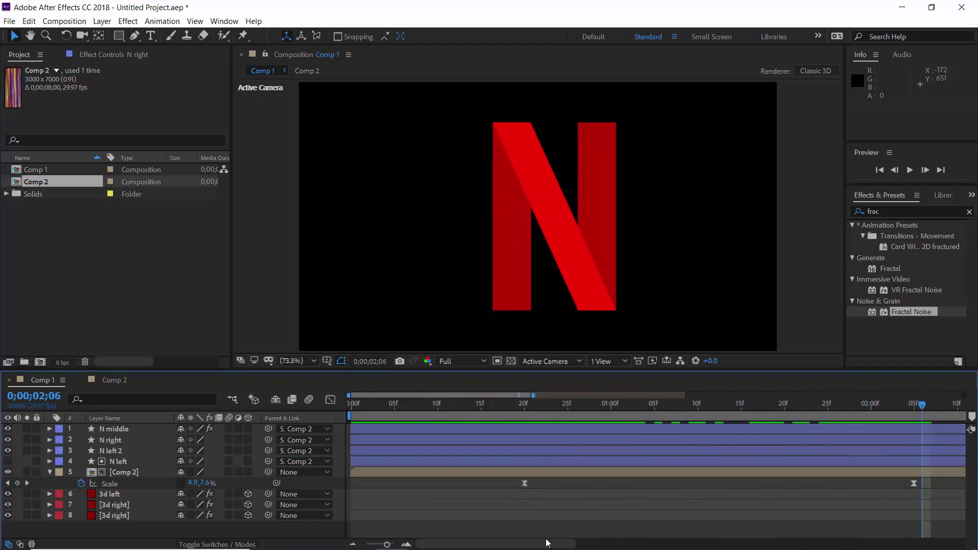
drag(548, 543, 613, 536)
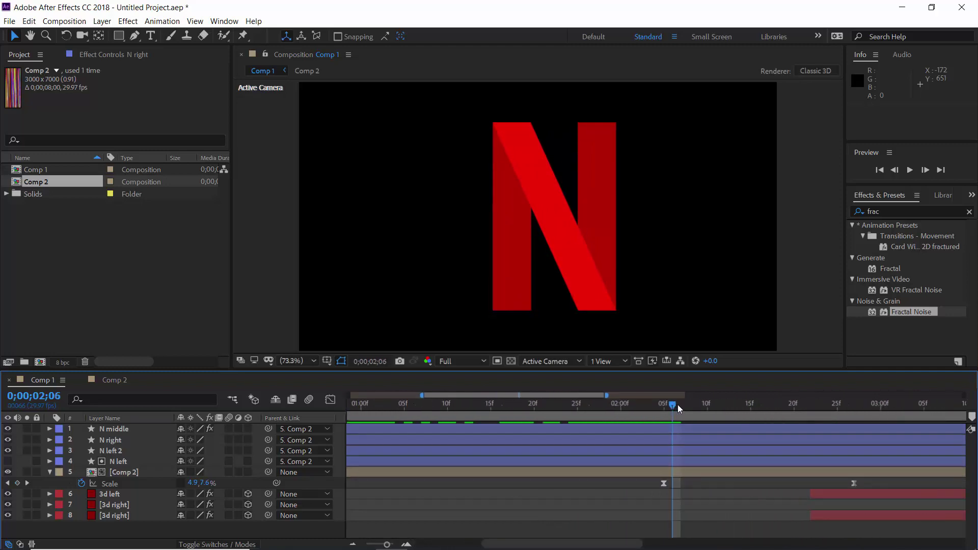
drag(678, 405, 692, 407)
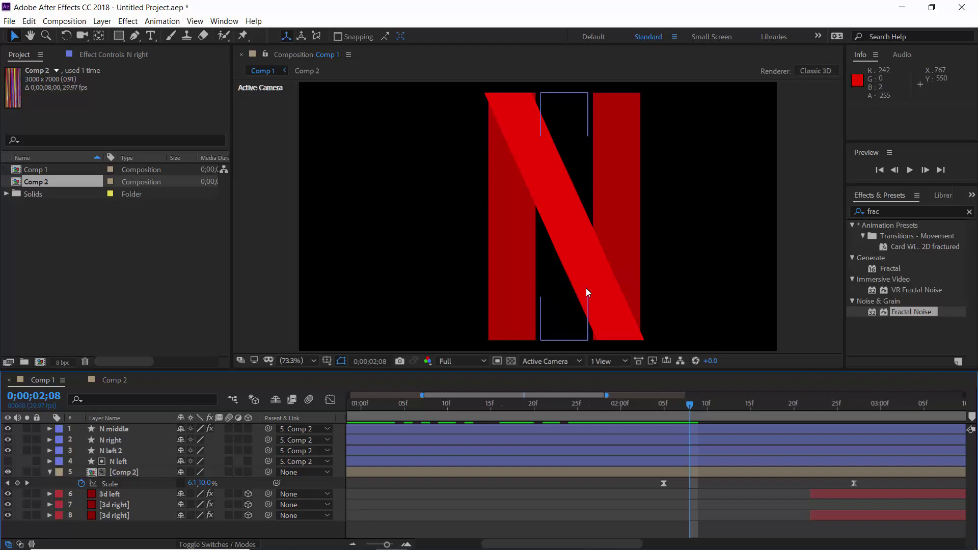
Step: Pre-compose the N middle layer as N middle Comp 1 with all attributes moved, and parent it to Comp 2 at 0;00;00;00
click(117, 435)
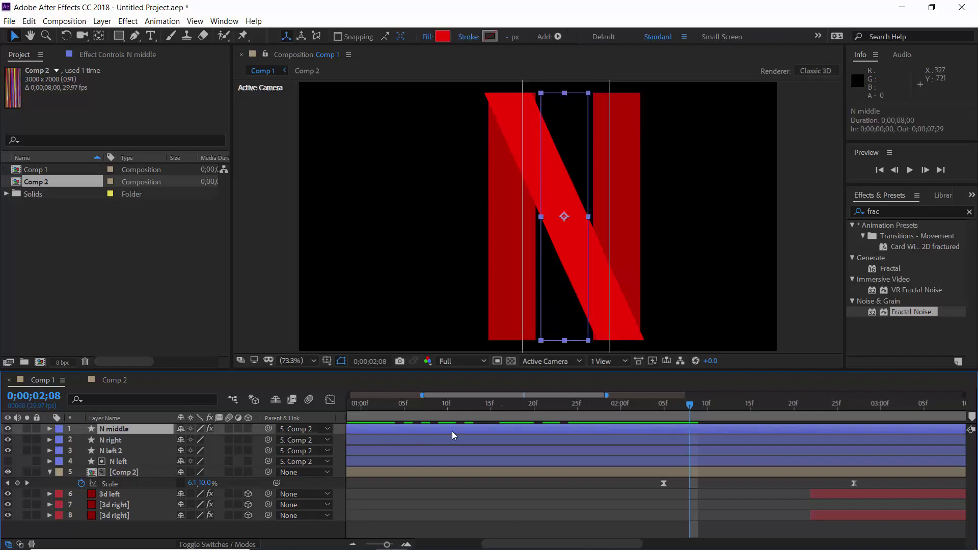
click(102, 21)
click(133, 402)
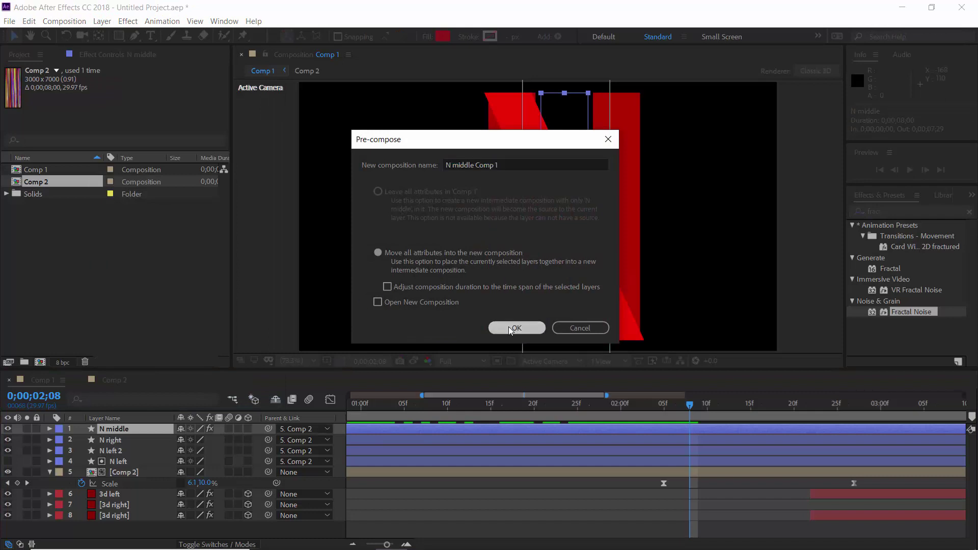
click(512, 327)
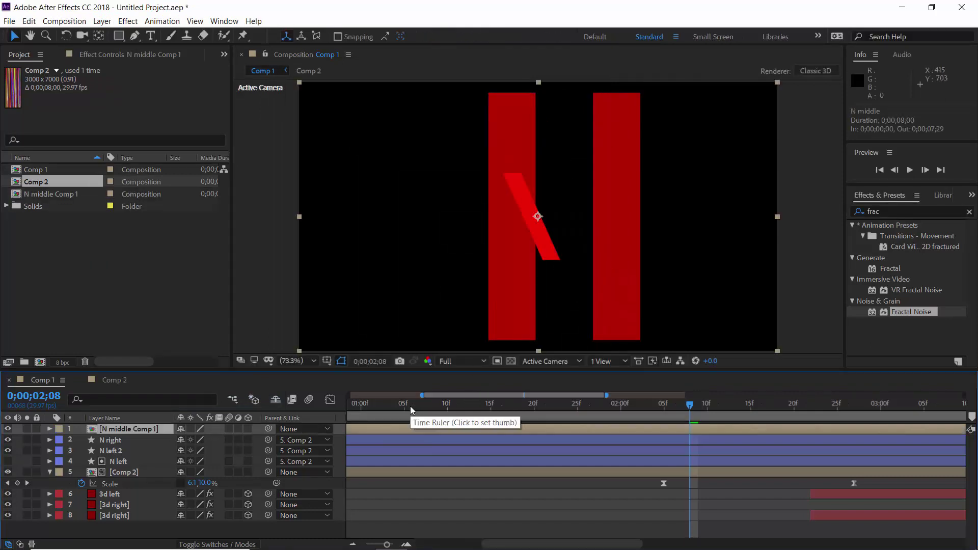
drag(411, 406, 127, 472)
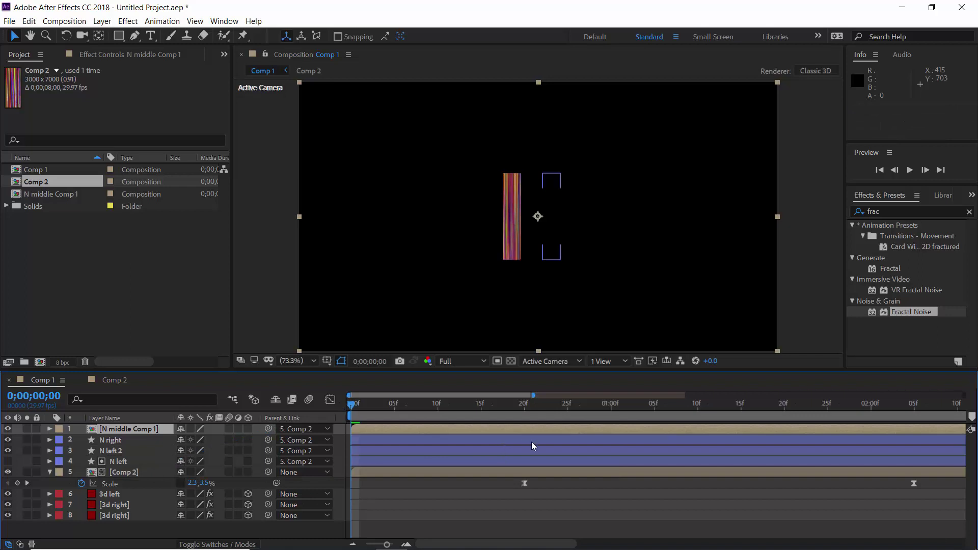
Step: Scrub through the scale-up between 0;00;00;24 and 0;00;02;12 to check that the pre-composed diagonal follows both bars
drag(836, 408, 896, 407)
drag(540, 544, 589, 544)
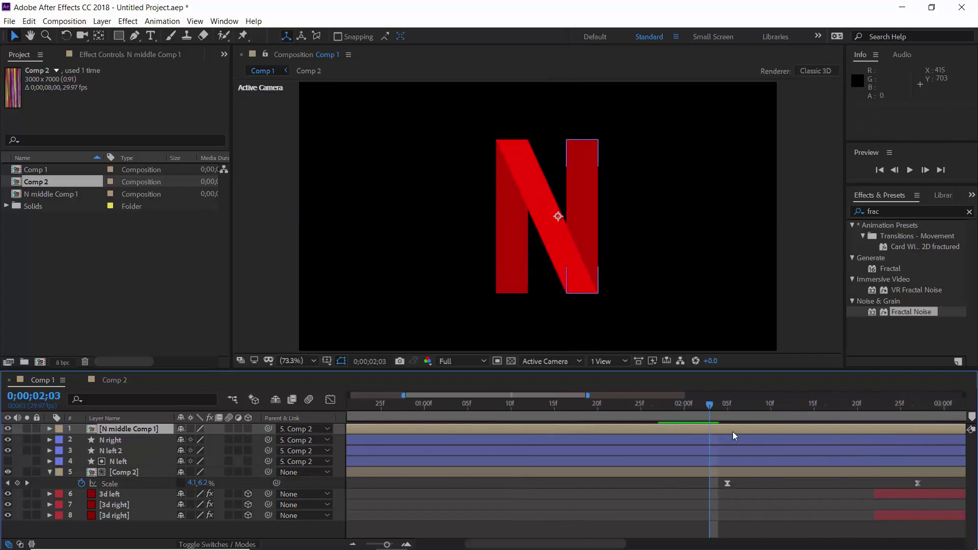
drag(712, 405, 791, 404)
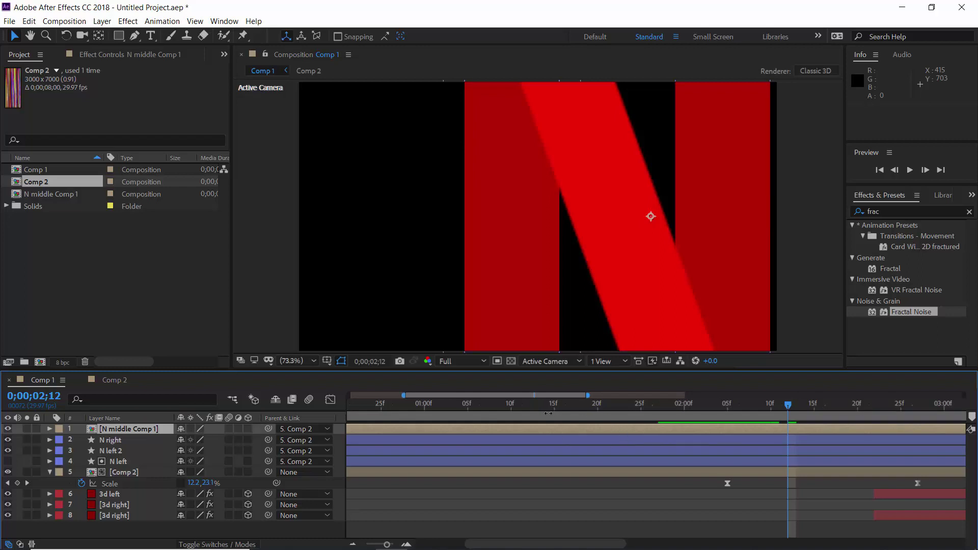
drag(532, 406, 372, 407)
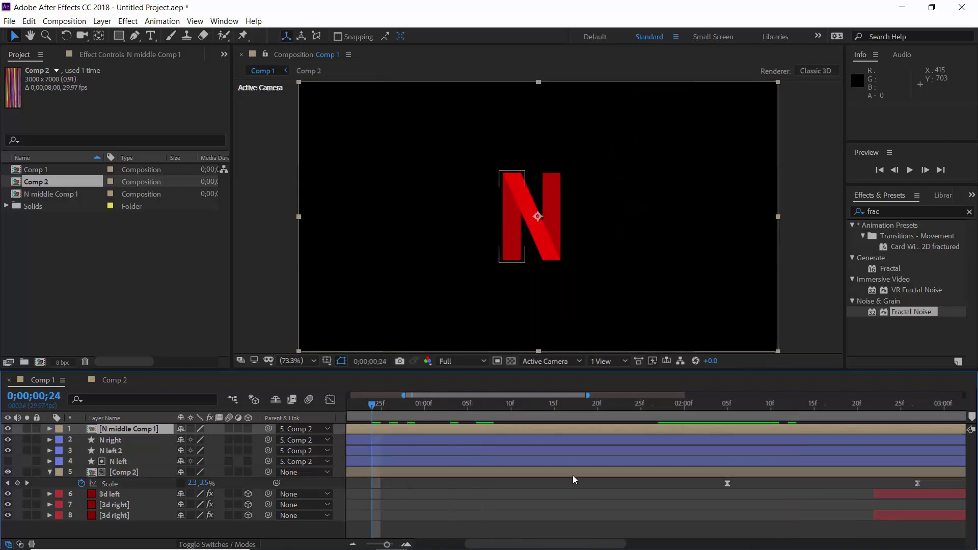
click(565, 493)
drag(542, 546, 479, 545)
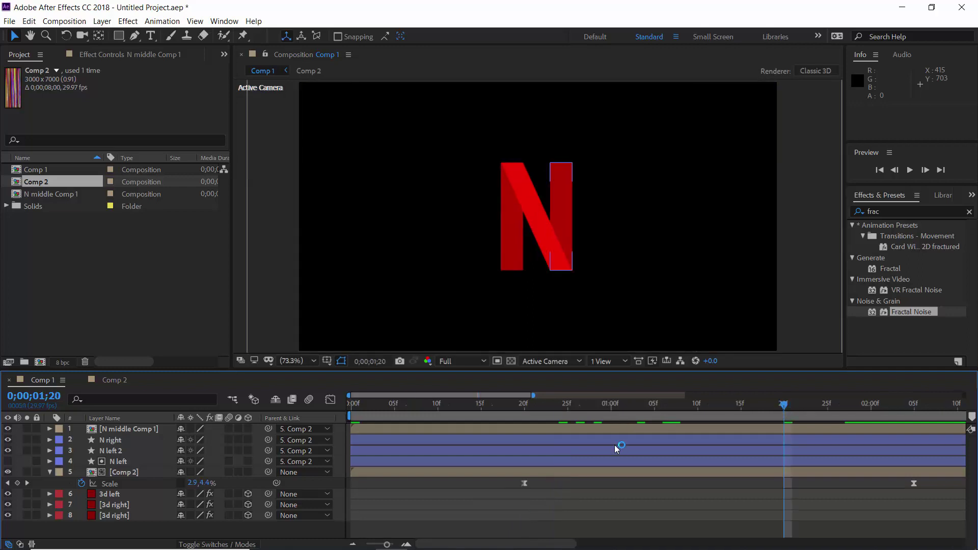
Step: Duplicate the N right layer and trim the copy's in point to 0;00;01;20
drag(530, 545, 623, 539)
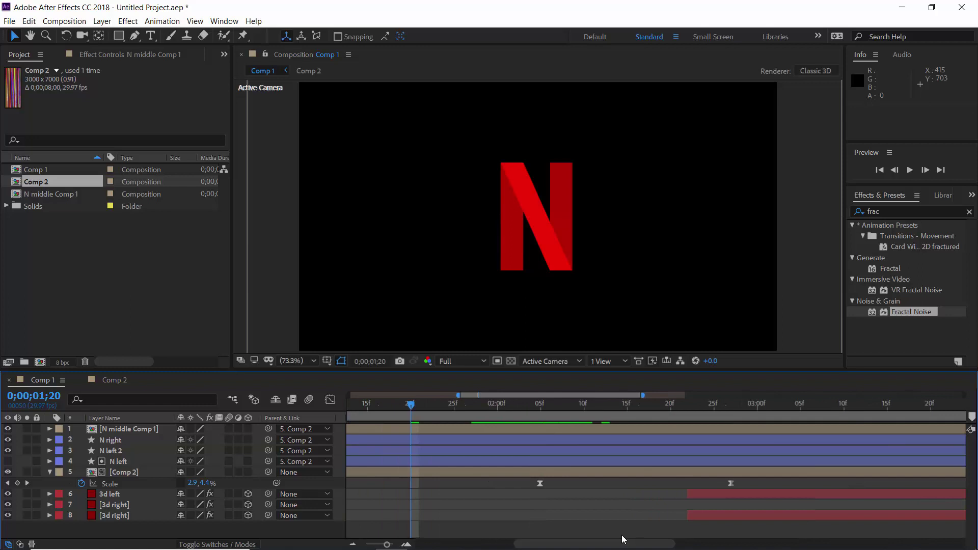
click(128, 441)
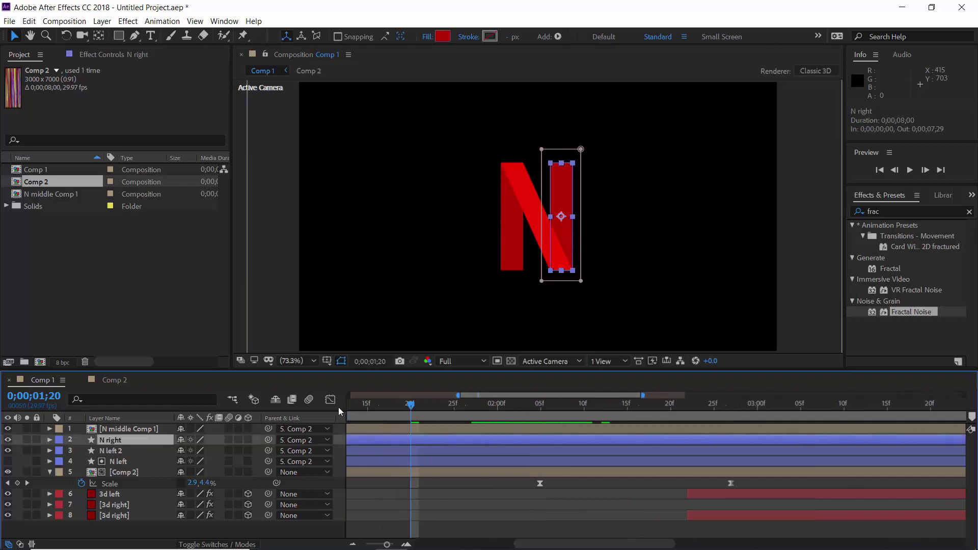
key(ctrl+d)
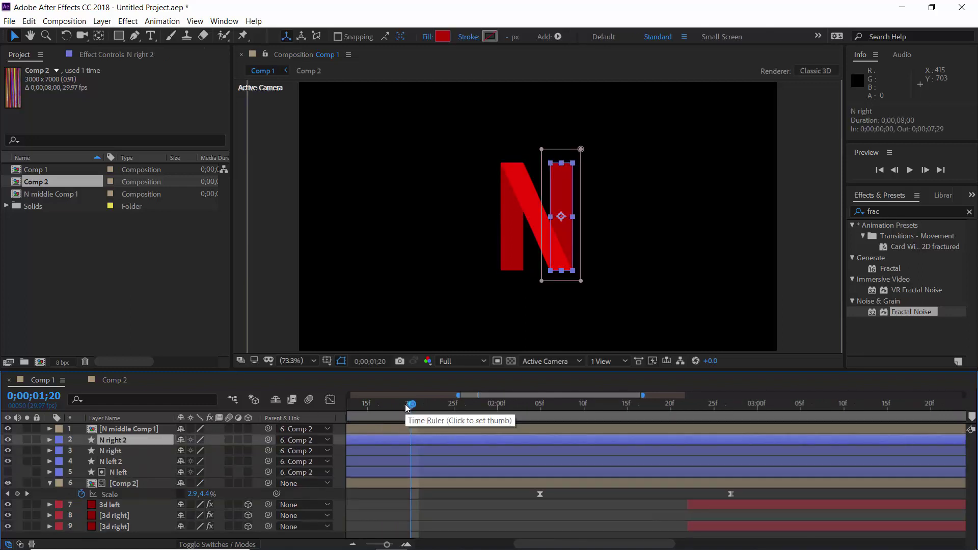
key(alt+bracketleft)
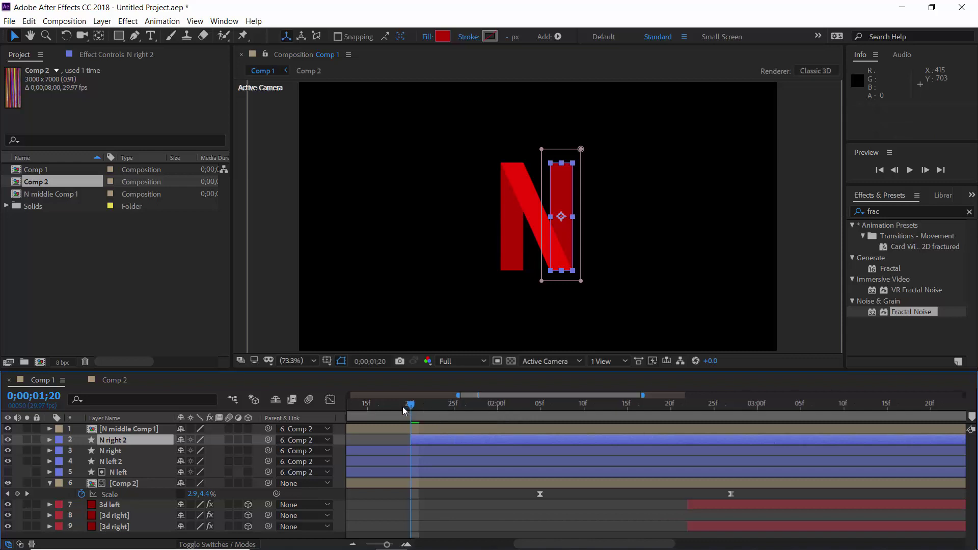
Step: Trim the out point of the original N right layer to 0;00;01;19
click(402, 407)
click(410, 455)
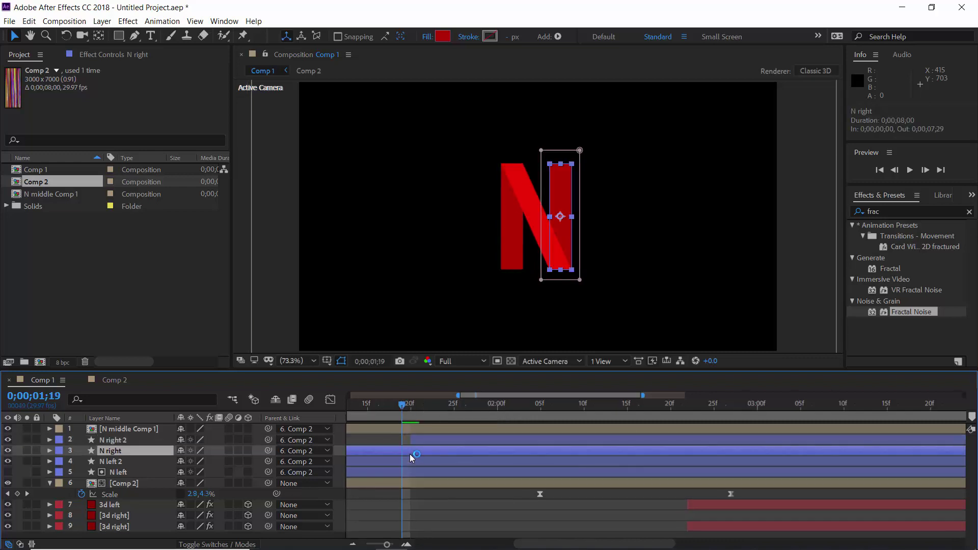
key(alt+bracketright)
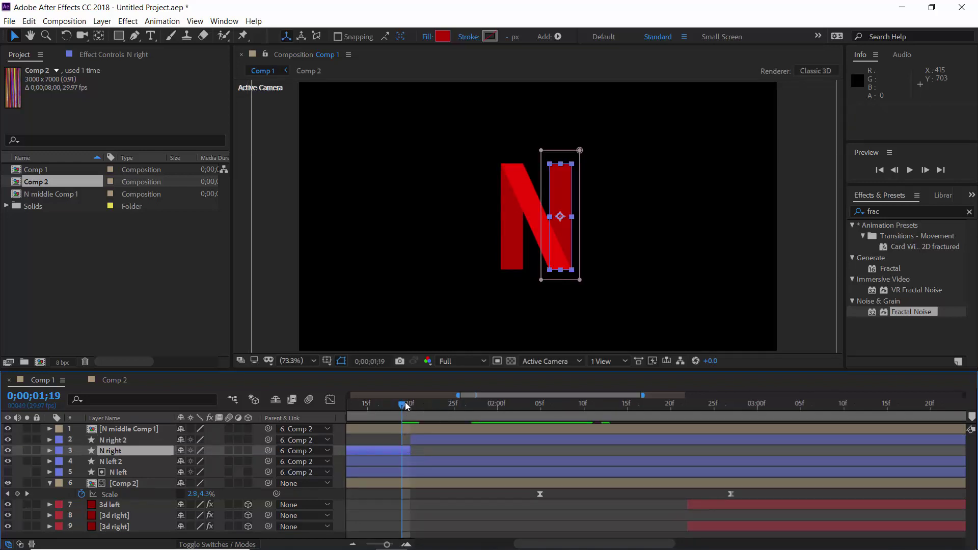
Step: At 0;00;01;20, extend the lower edge of N right 2's Mask 1 further below the right bar, keyframing its Mask Path
click(410, 407)
click(431, 439)
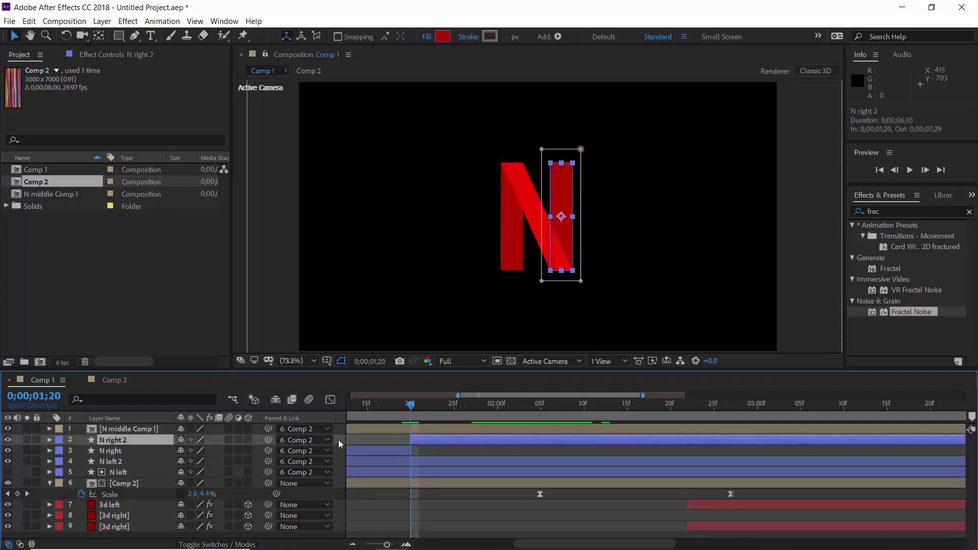
click(60, 451)
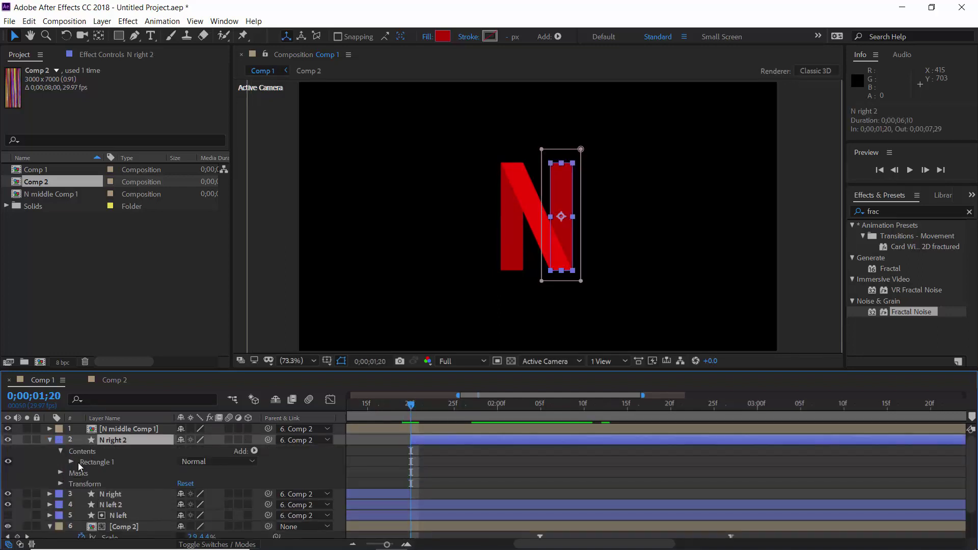
click(60, 451)
click(61, 460)
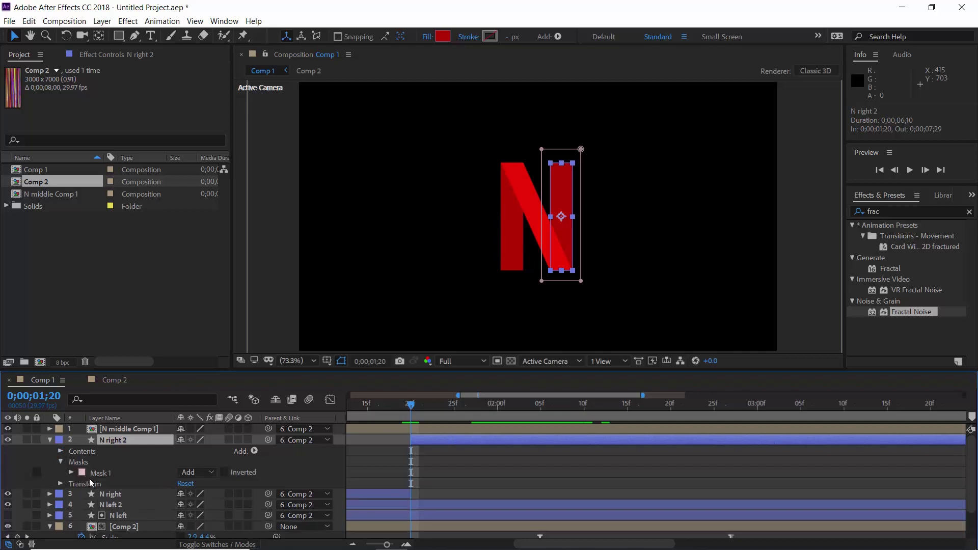
click(71, 473)
click(120, 484)
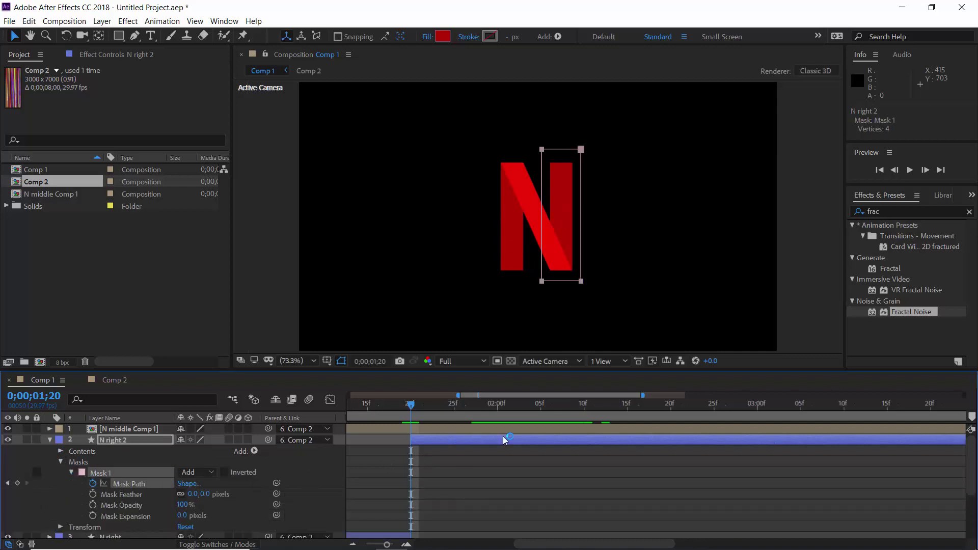
drag(616, 302, 583, 313)
Step: Unlink the Mask Feather dimensions of N right 2's mask and set only the vertical feather to 50 pixels
click(205, 494)
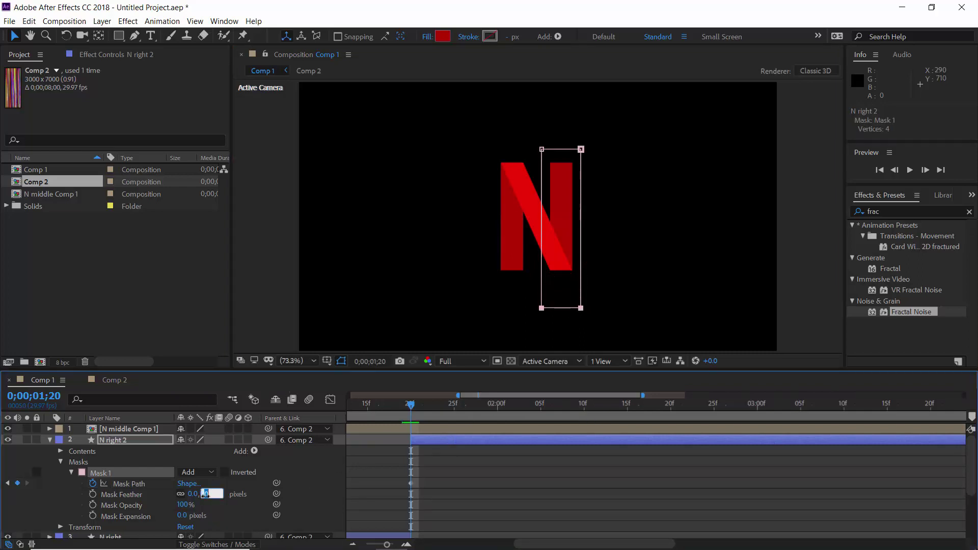
click(181, 496)
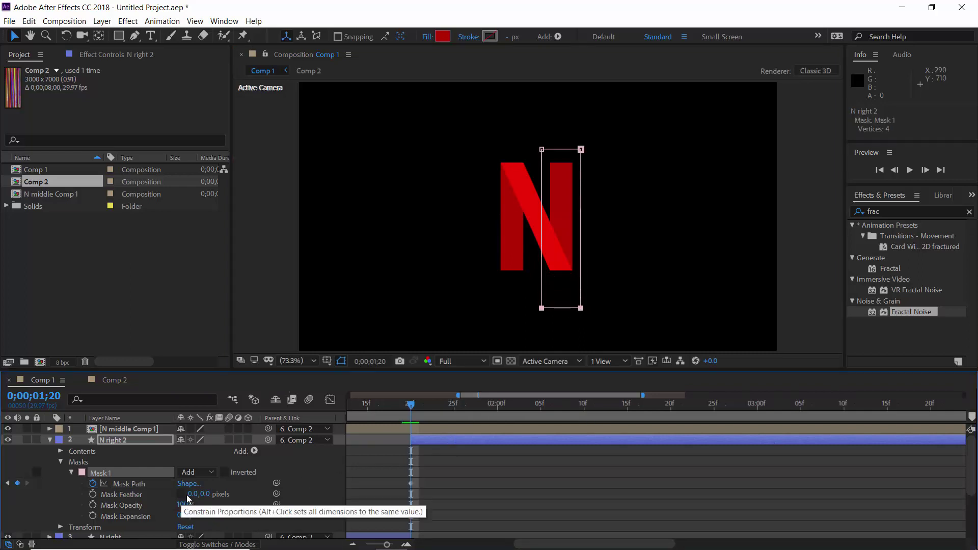
click(205, 494)
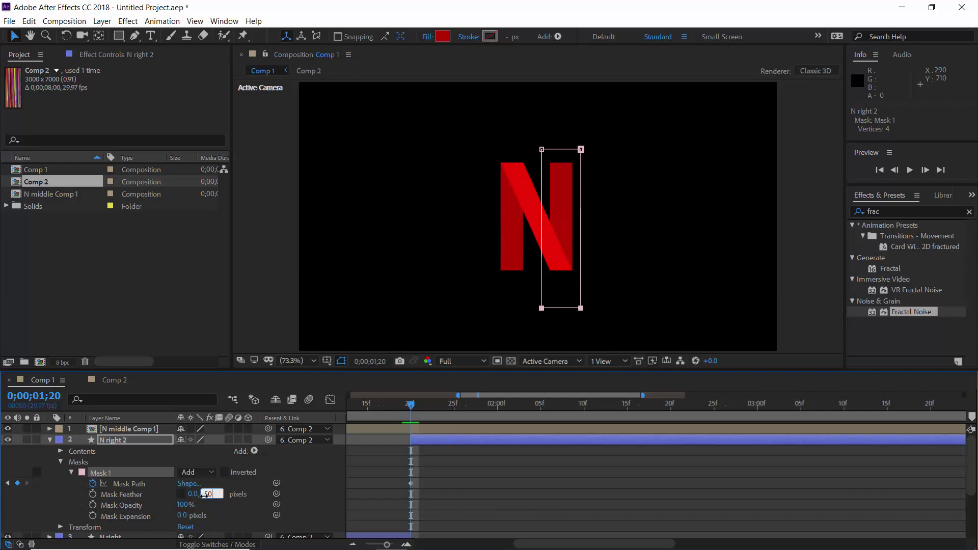
text(50)
key(Return)
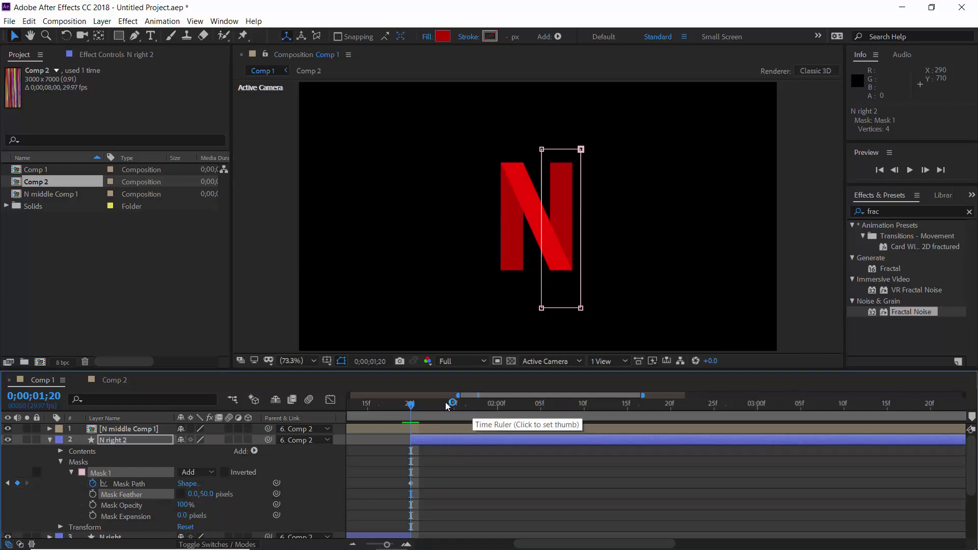
Step: At 0;00;02;02, move the mask's upper points down below the right bar, and scrub to 0;00;01;27 to check the wipe
drag(418, 403, 512, 412)
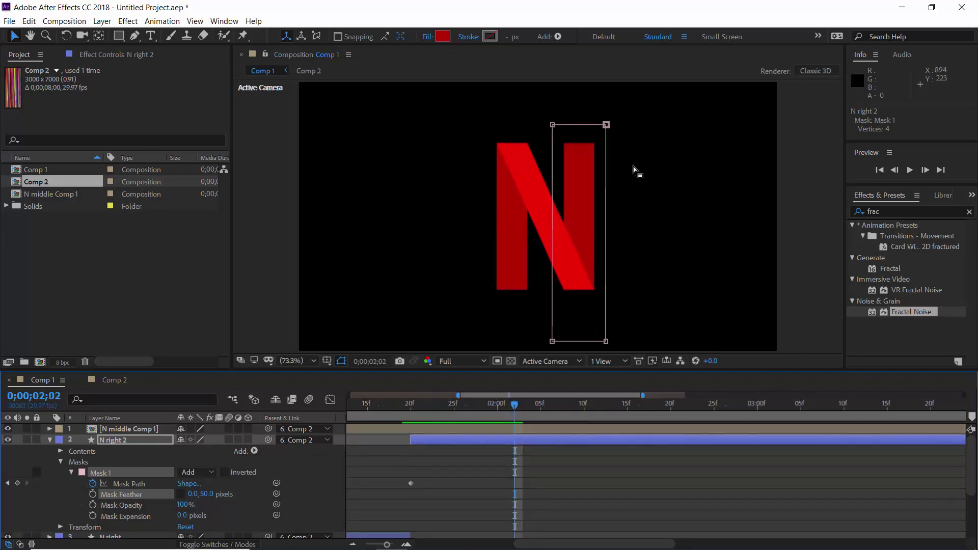
drag(539, 102, 606, 300)
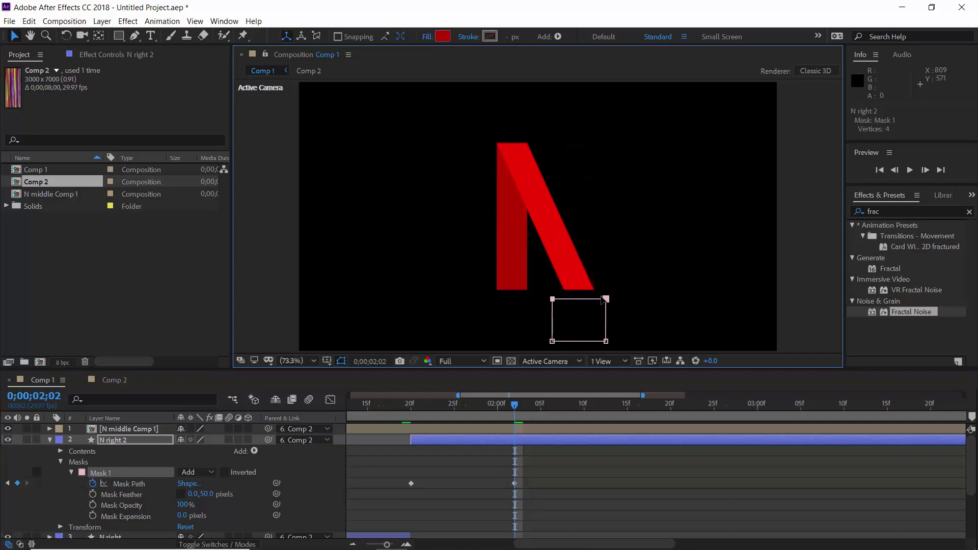
drag(410, 409, 472, 415)
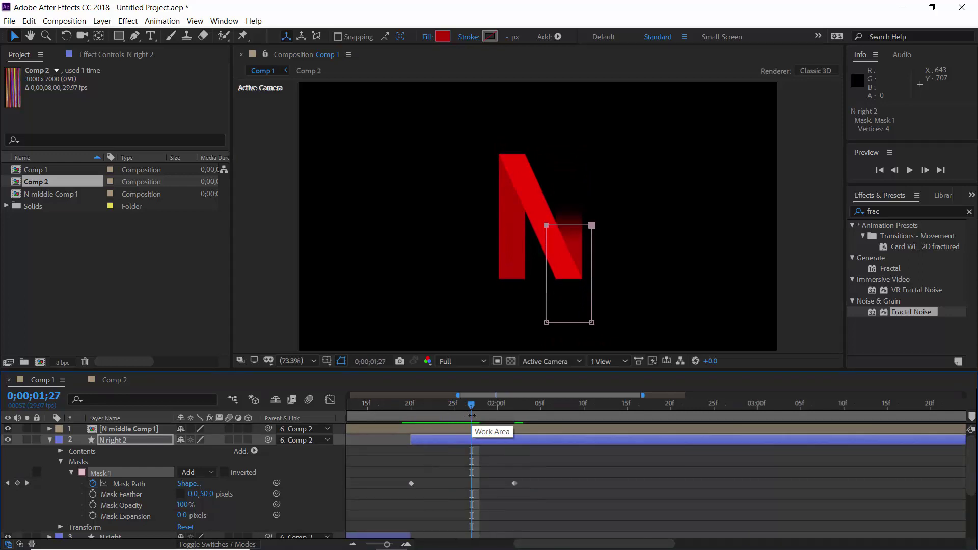
Step: Duplicate the N right 2 layer and apply the Block Dissolve transition effect to the copy at 0;00;01;20
click(50, 439)
click(128, 441)
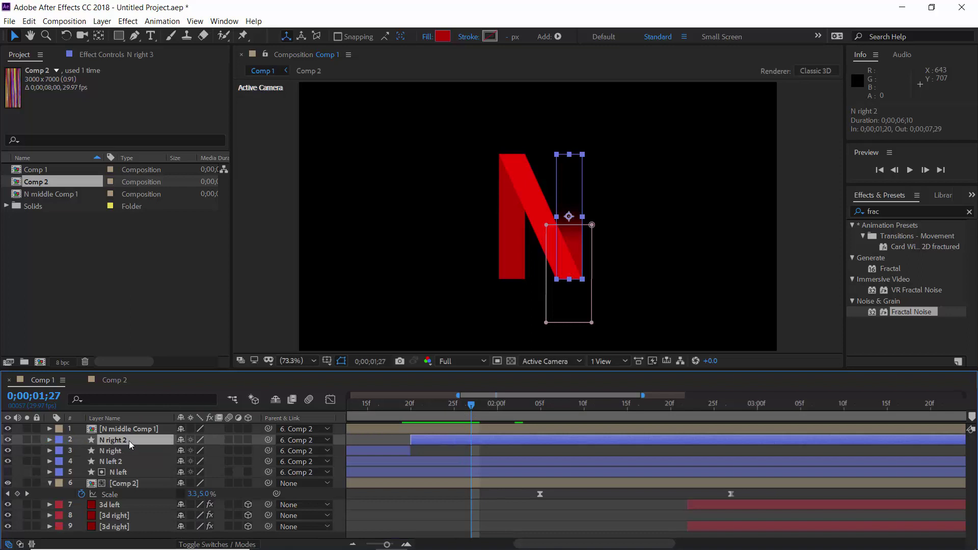
key(ctrl+d)
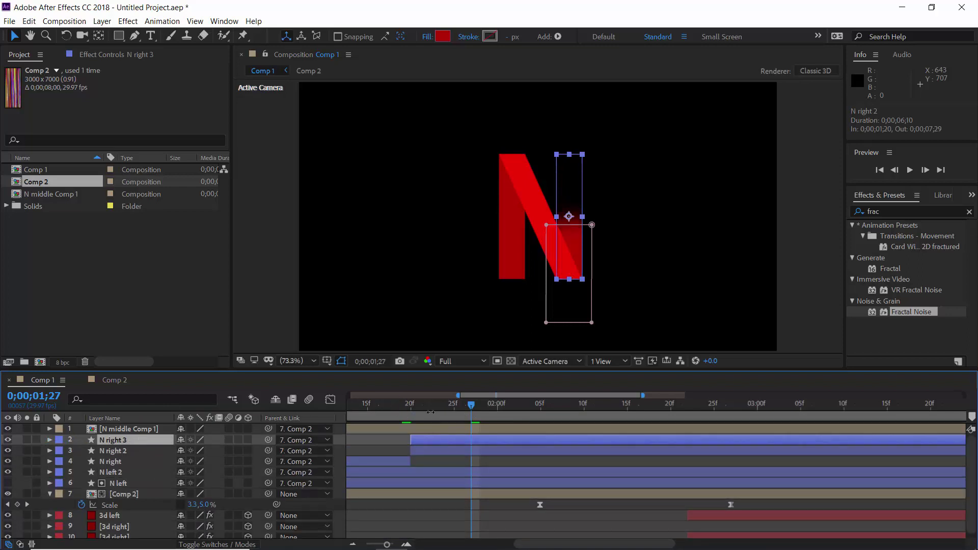
drag(422, 407, 411, 413)
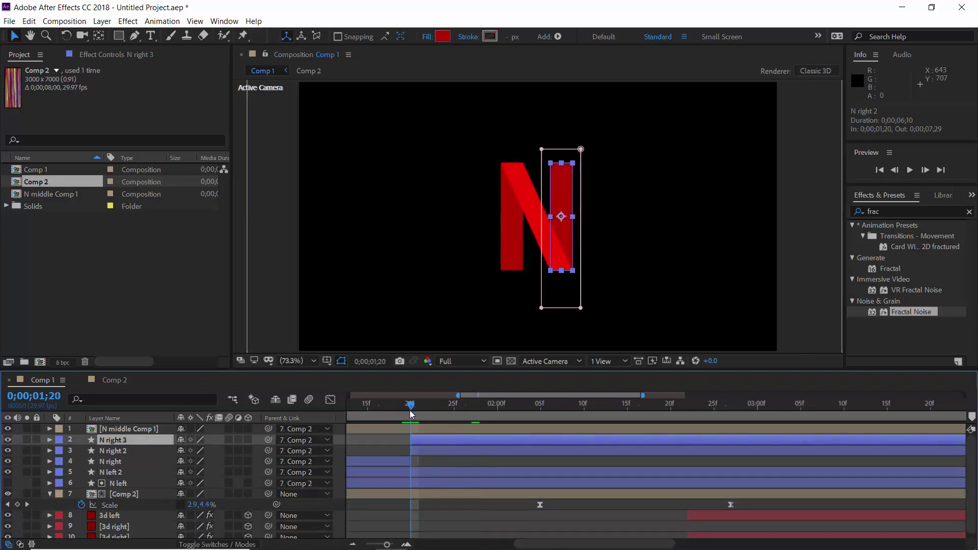
click(127, 21)
mouse_move(220, 319)
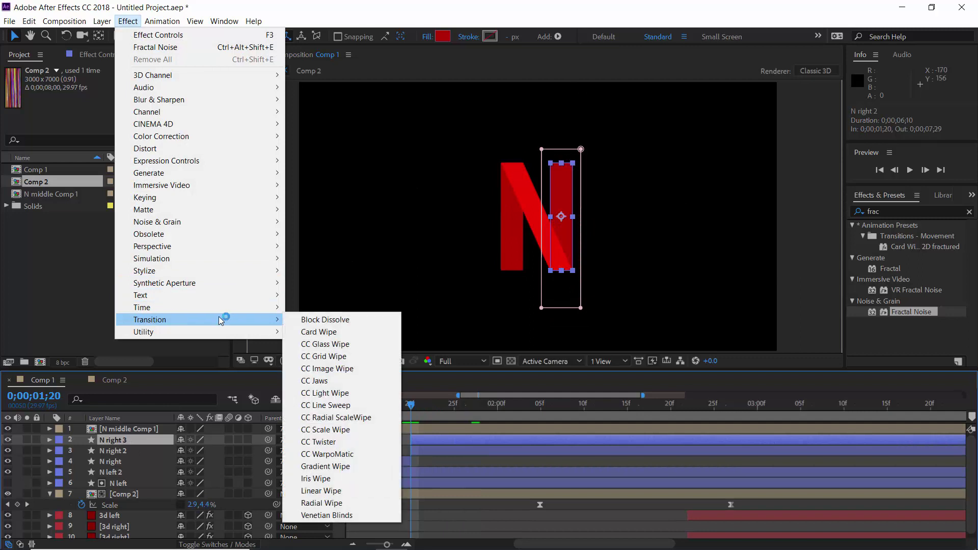
click(305, 320)
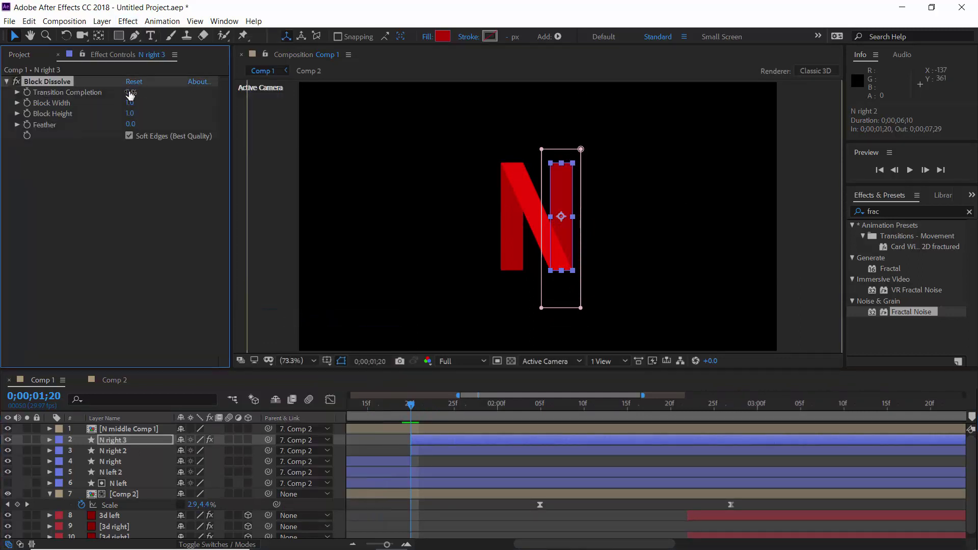
Step: On N right 3's Block Dissolve, set Transition Completion to 50% and Block Height to 700, and hide the N right 2 layer
click(130, 94)
text(50)
key(Return)
click(129, 113)
text(700)
key(Return)
click(7, 451)
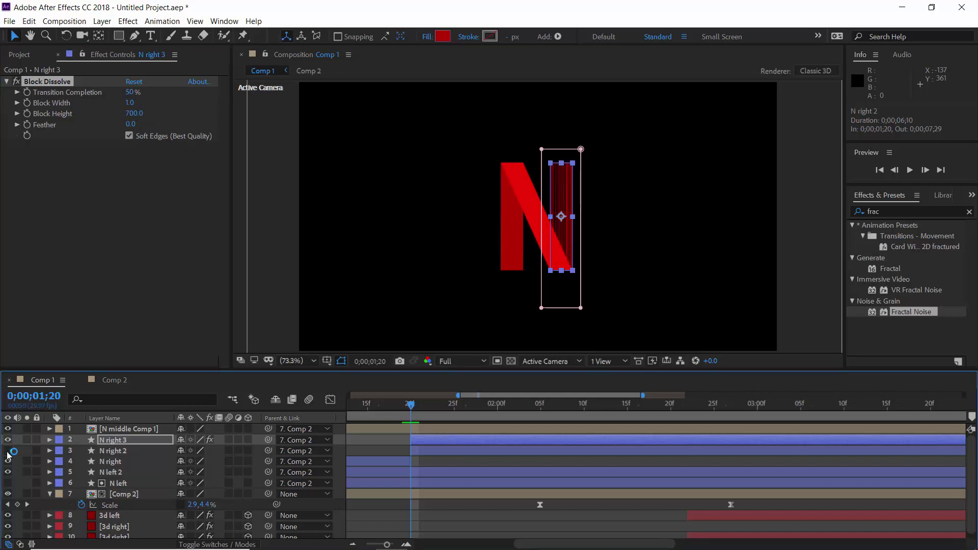
key(period)
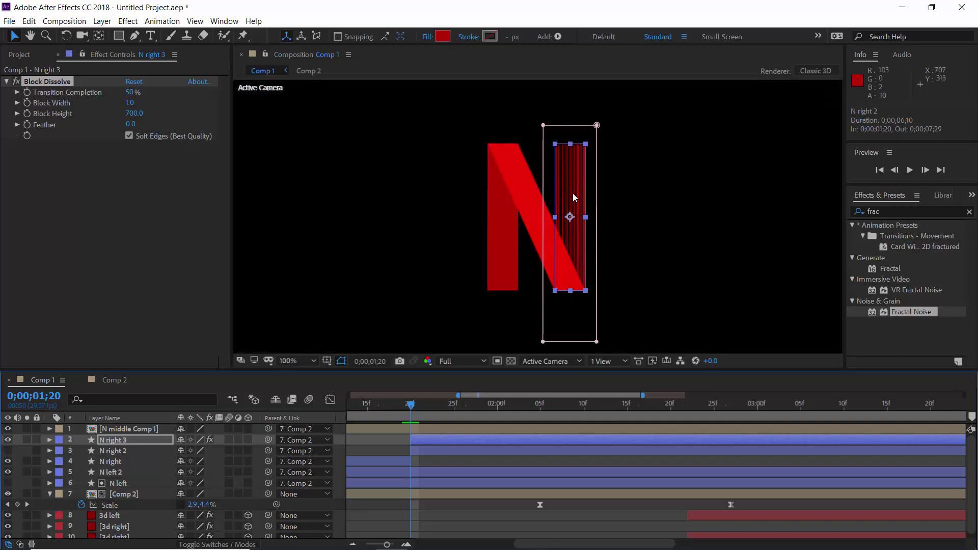
Step: Keyframe N right 3's Transition Completion at 0% on 0;00;01;20 and 95% on 0;00;02;02, and scrub to 0;00;01;27 to check the dissolve
click(28, 93)
drag(130, 93, 25, 107)
drag(506, 409, 512, 406)
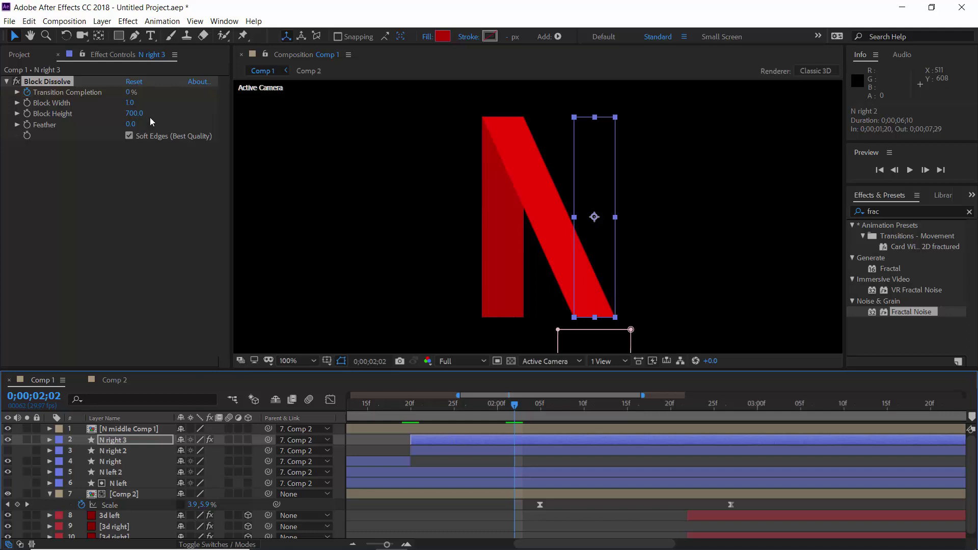
click(129, 93)
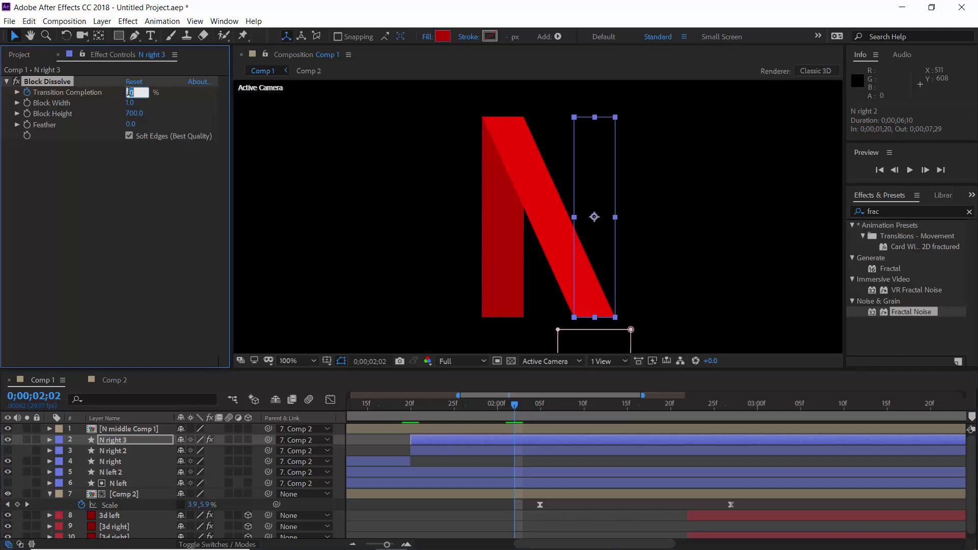
text(95)
key(Return)
drag(414, 409, 471, 406)
click(376, 443)
click(454, 444)
Step: Duplicate N middle Comp 1, trim the copy to start at 0;00;02;00, and end the original at 0;00;01;29
click(434, 430)
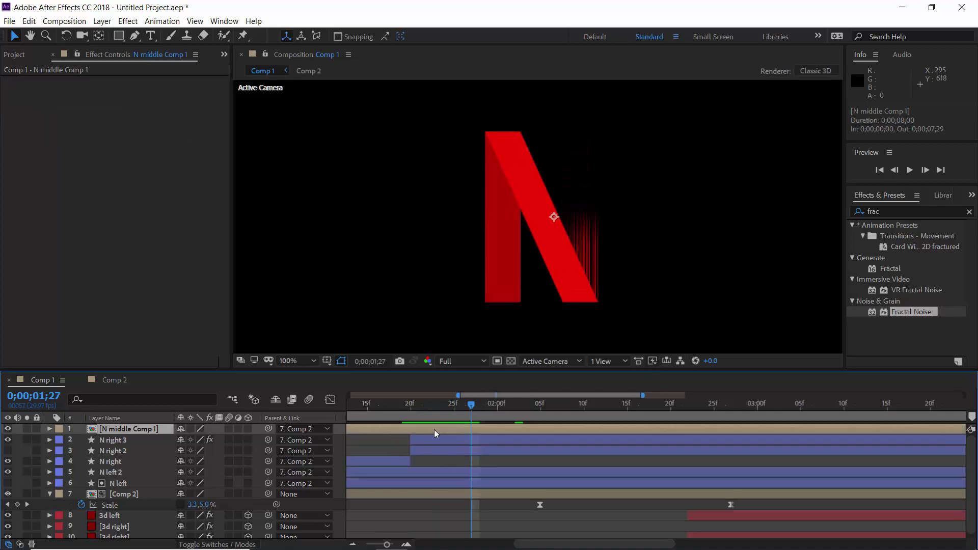
key(ctrl+d)
drag(483, 408, 497, 410)
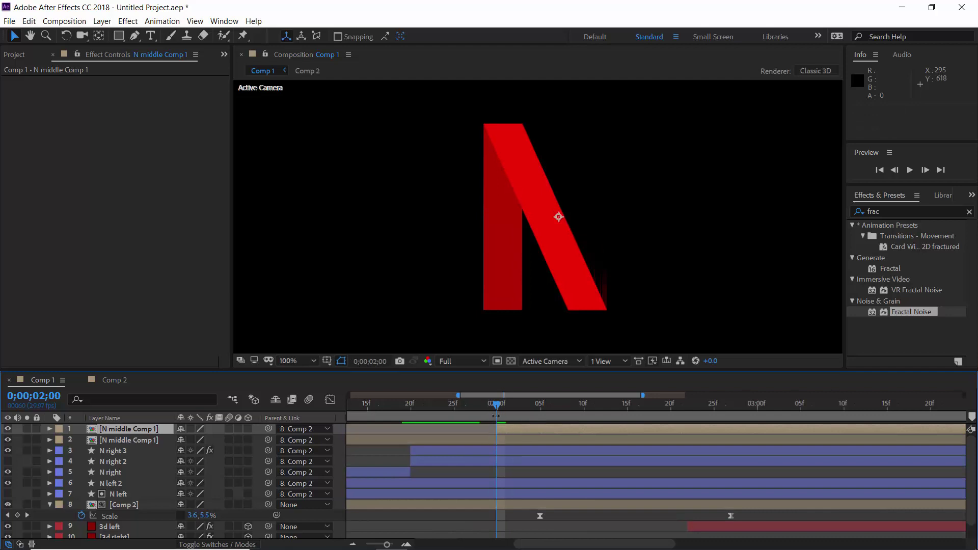
click(490, 408)
click(497, 441)
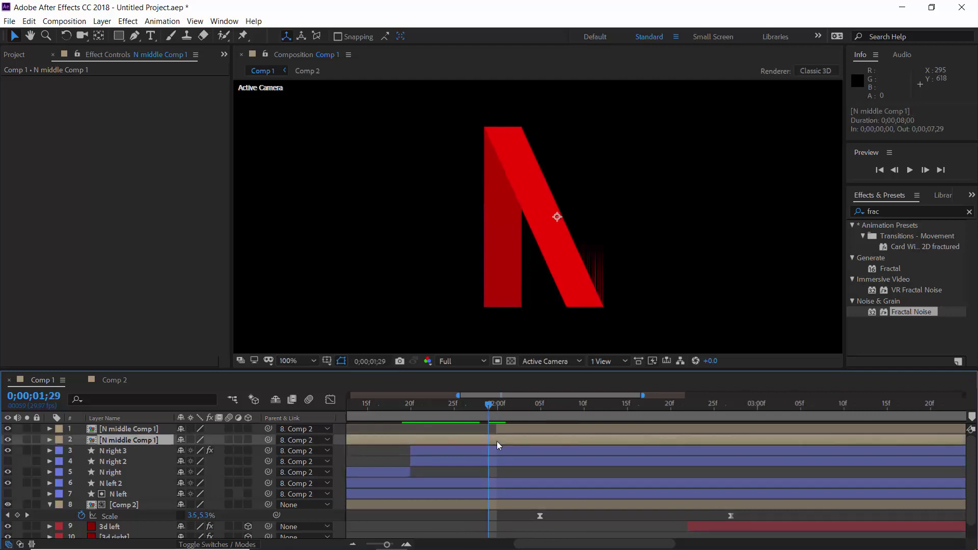
key(alt+bracketright)
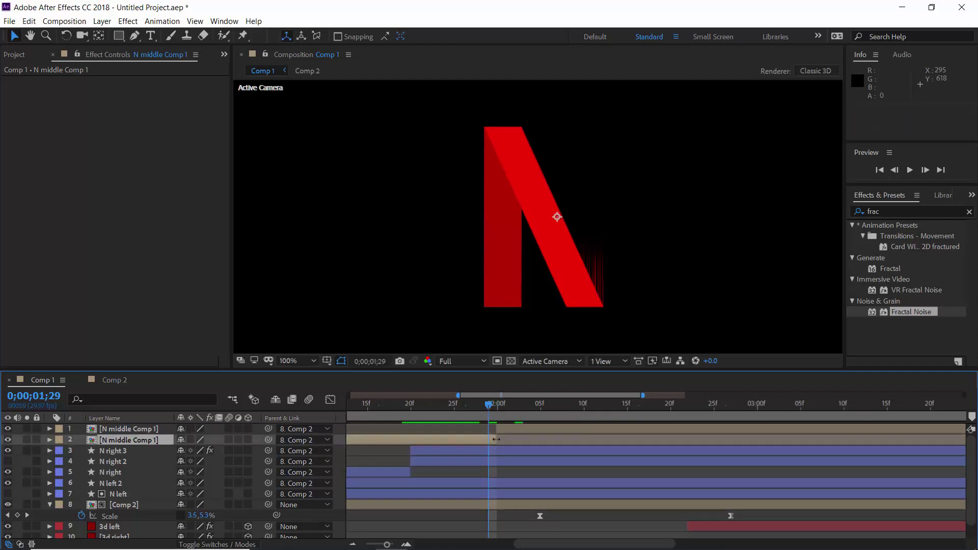
drag(491, 408, 497, 408)
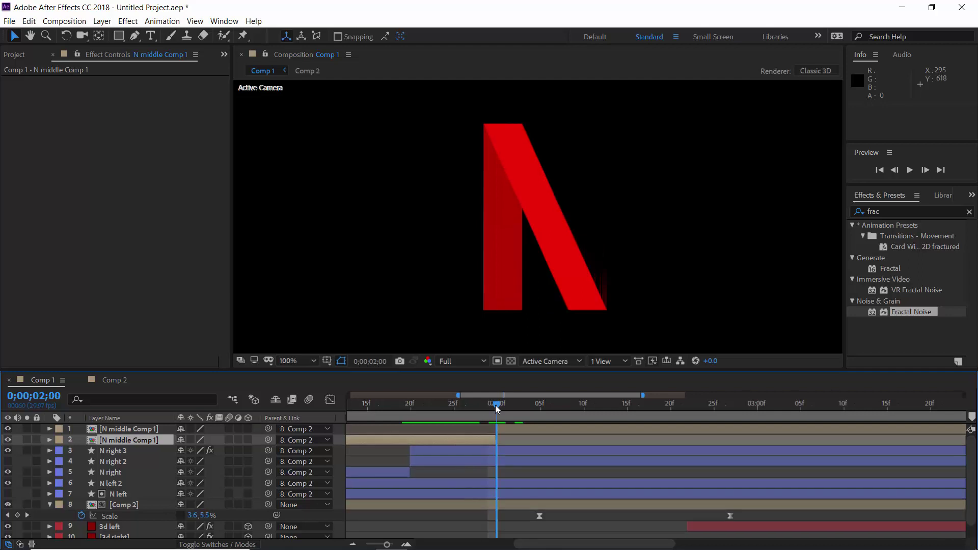
click(500, 430)
click(50, 429)
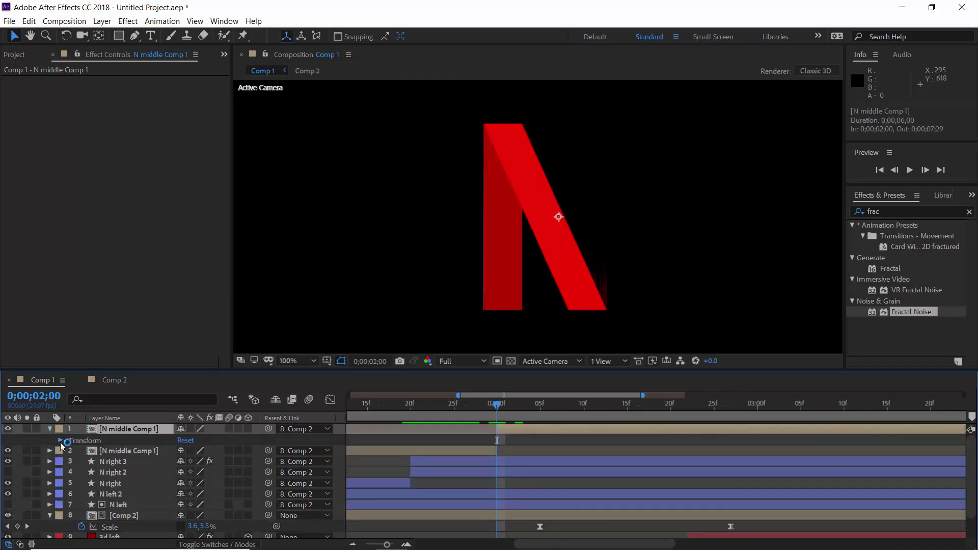
click(61, 441)
click(46, 428)
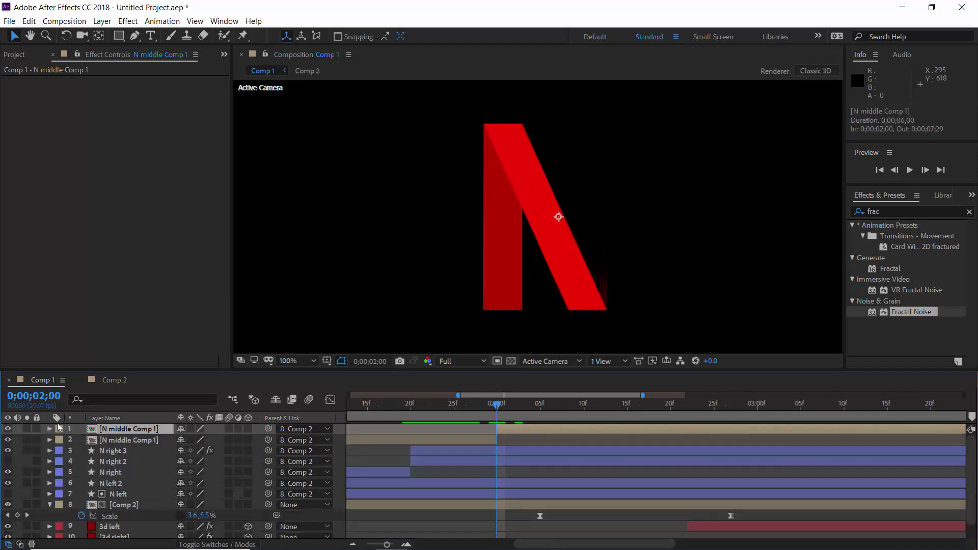
Step: Open the N middle Comp 1 precomp and trim the N middle layer to end at 0;00;01;29
double_click(105, 431)
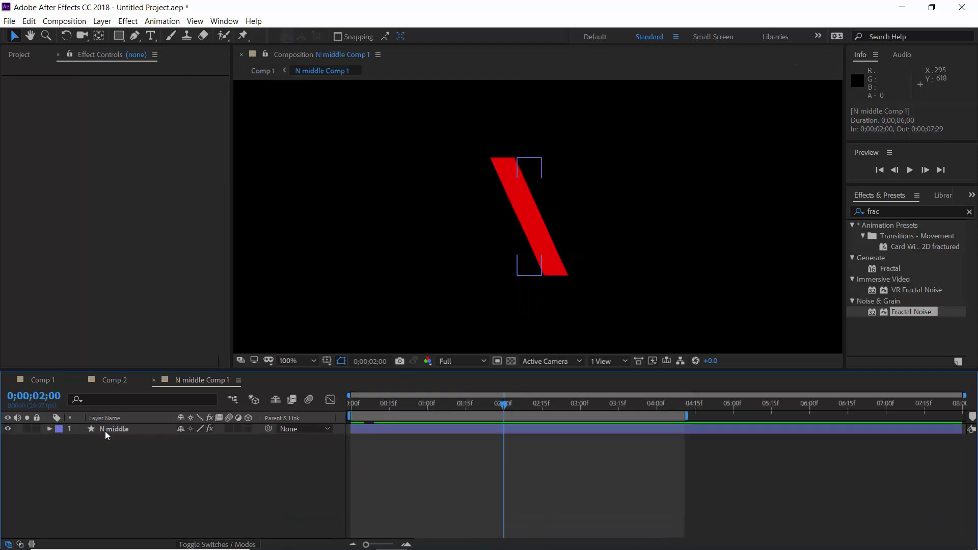
key(equal)
key(equal)
key(equal)
click(396, 445)
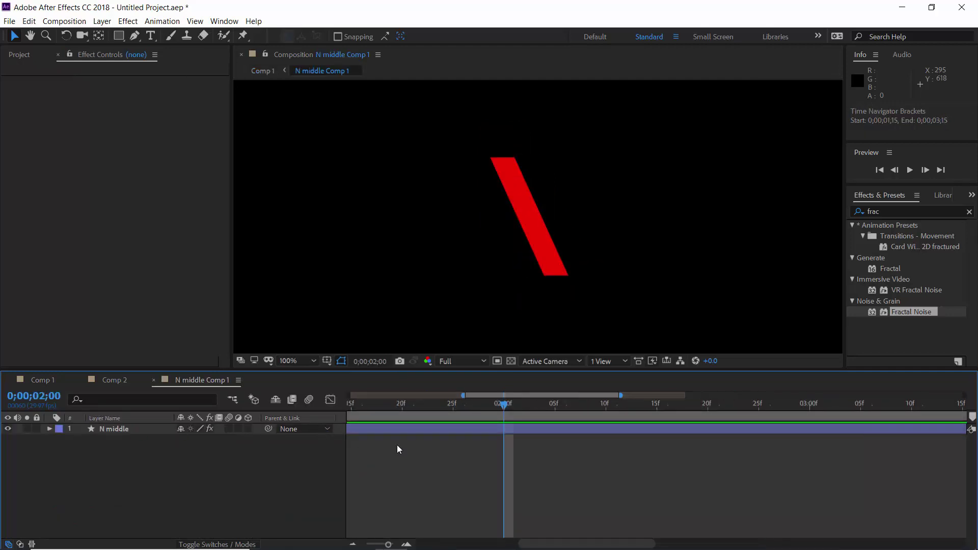
click(479, 430)
drag(506, 405, 497, 408)
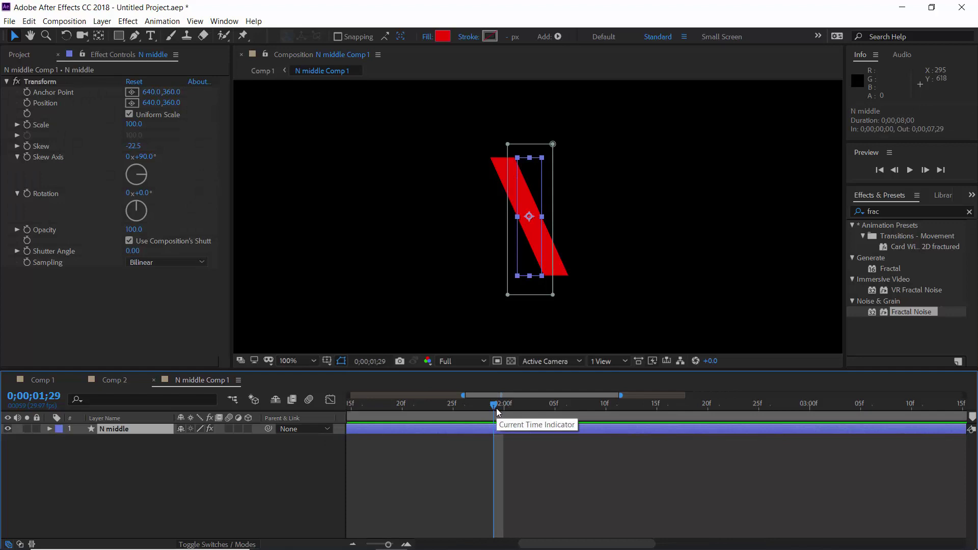
key(alt+bracketright)
Step: Duplicate the N middle layer, extending the copy's end to 0;00;03;08 and trimming its start to 0;00;02;00
key(ctrl+d)
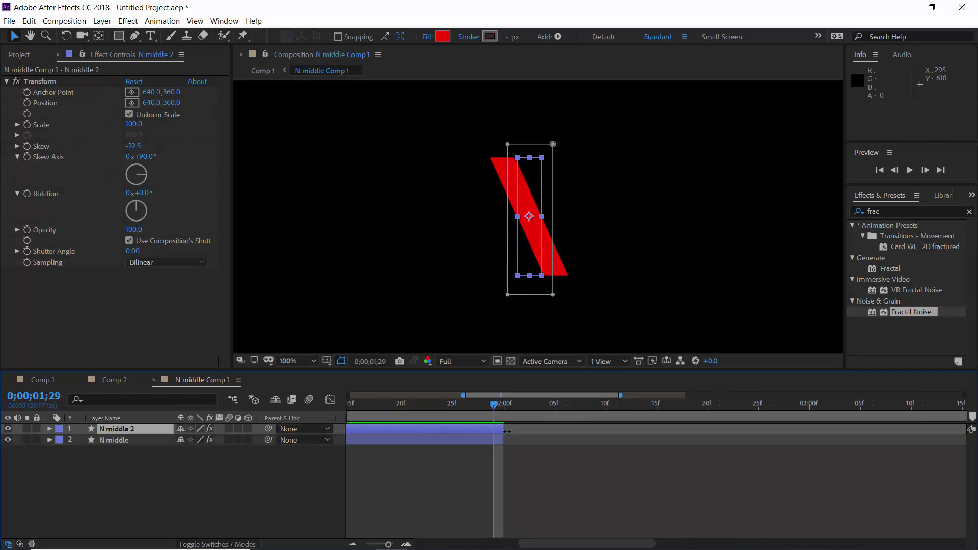
drag(503, 429, 901, 416)
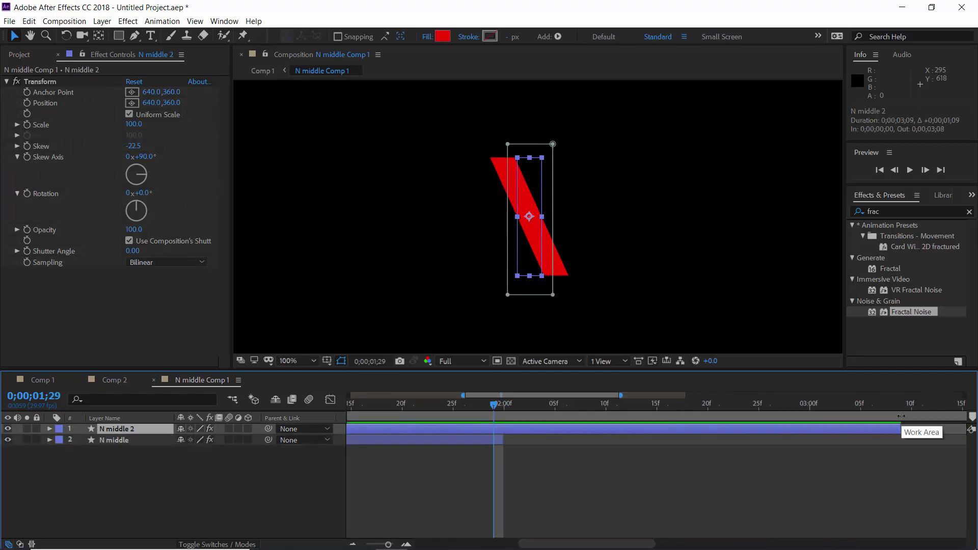
click(506, 406)
key(alt+bracketleft)
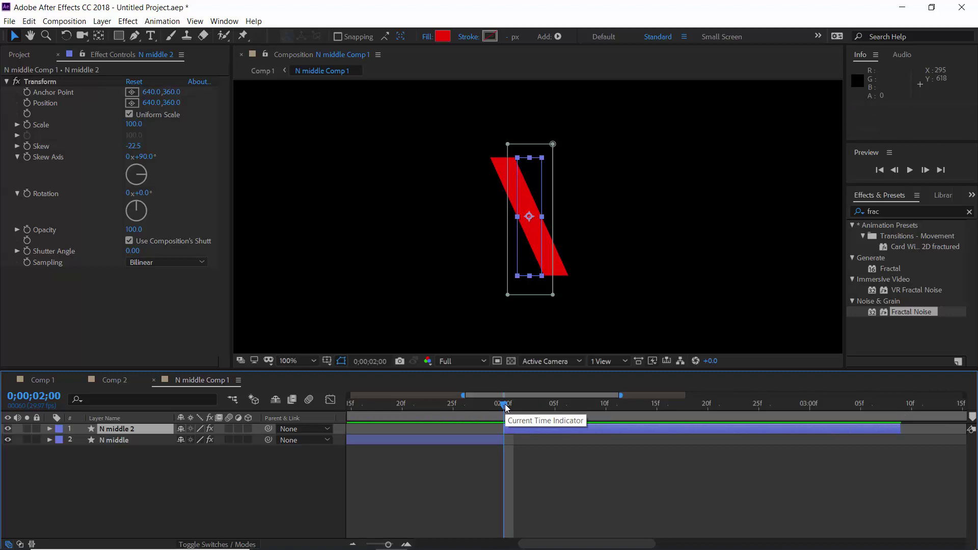
Step: Remove the Mask Path keyframes from N middle 2's Mask 1 and move the mask's upper points higher above the bar
click(49, 429)
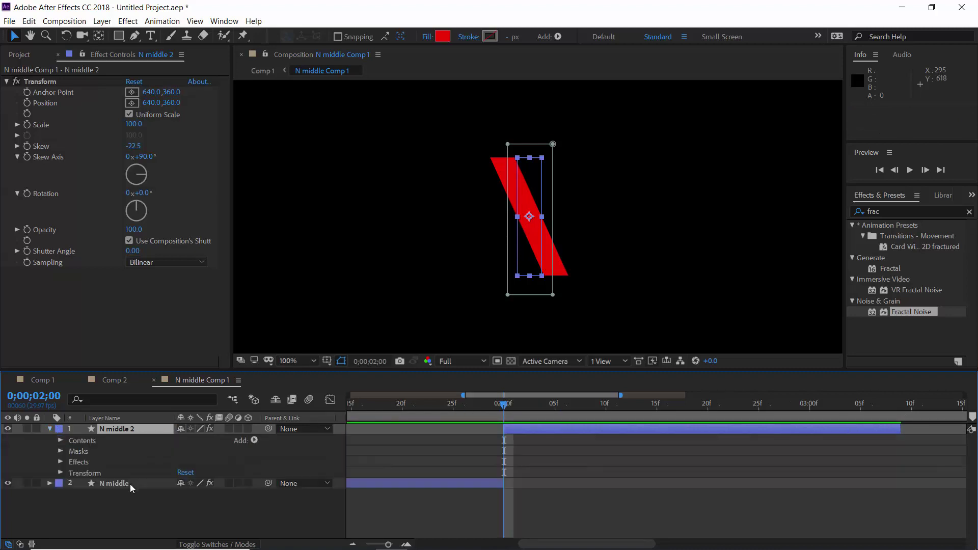
click(61, 451)
click(72, 462)
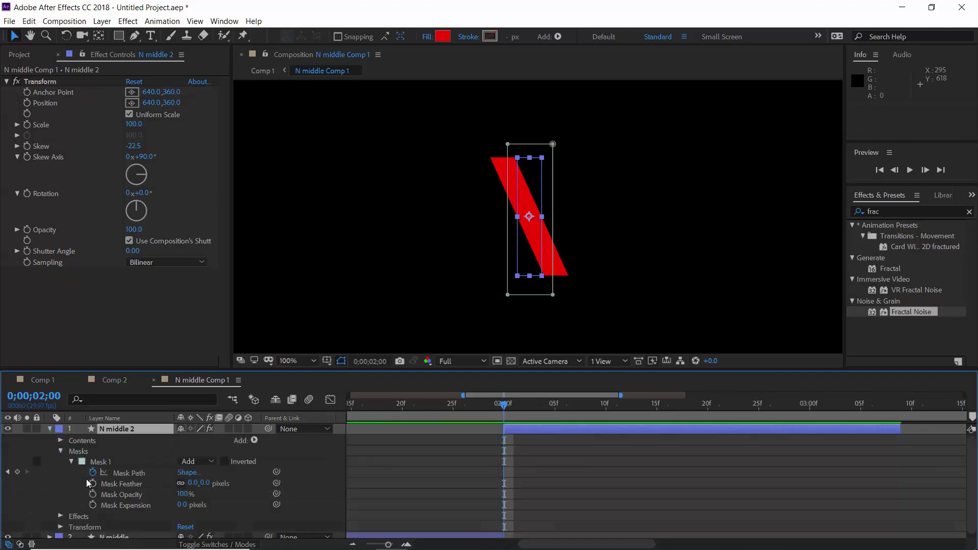
click(93, 472)
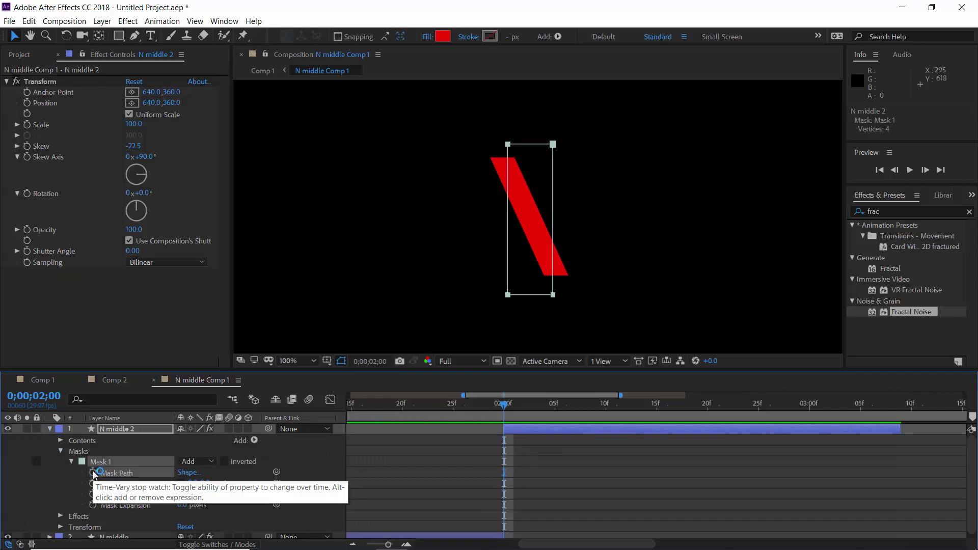
drag(491, 122, 617, 156)
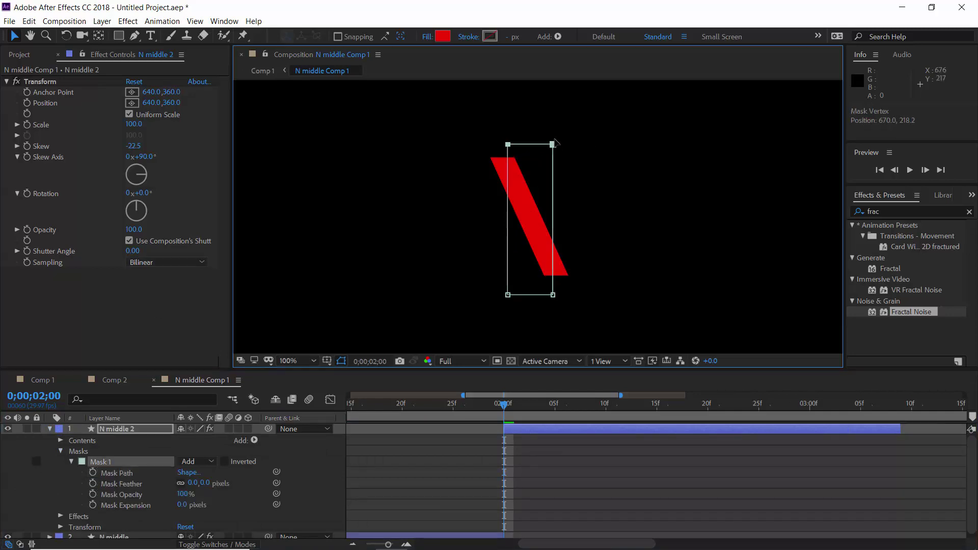
drag(554, 144, 554, 112)
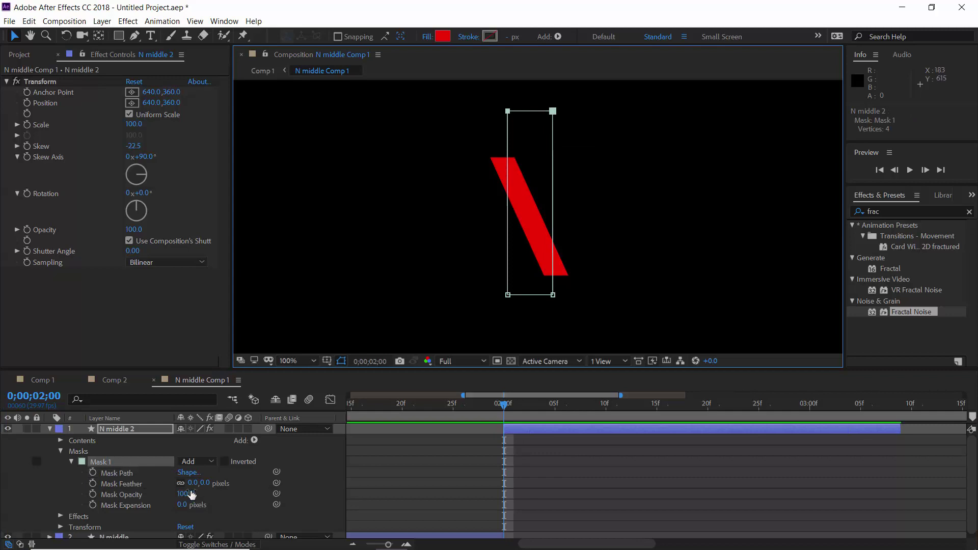
Step: Unlink the Mask Feather dimensions of N middle 2's Mask 1 and set only the vertical feather to 50 pixels
click(180, 484)
click(210, 481)
click(207, 483)
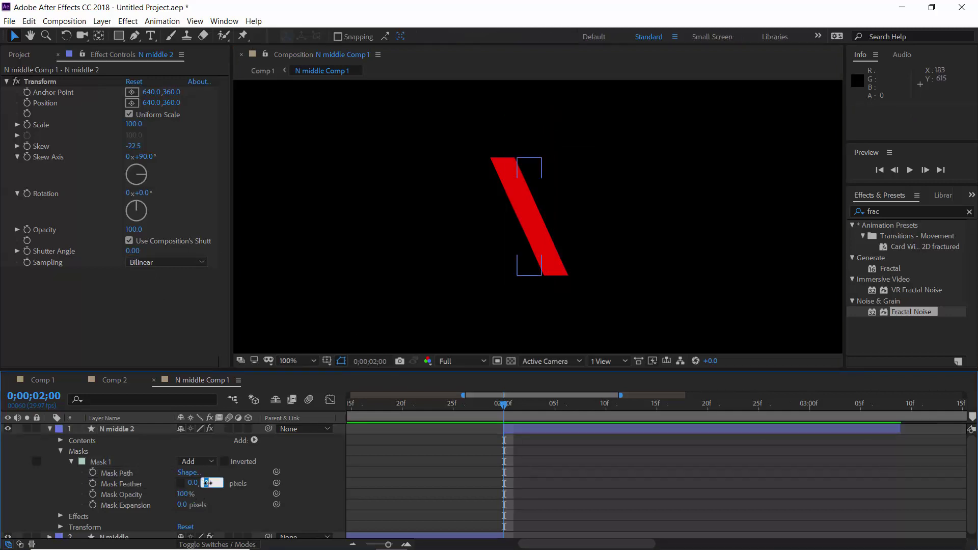
text(50)
key(Return)
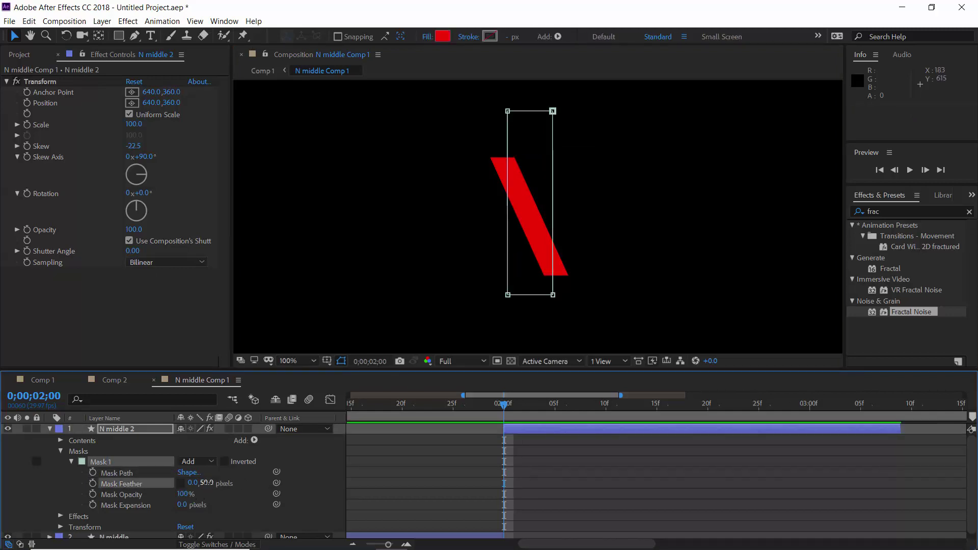
Step: Keyframe the Mask Path at 0;00;02;00, raise the mask's lower points above the bar at 0;00;02;05, and scrub to check the wipe
click(93, 472)
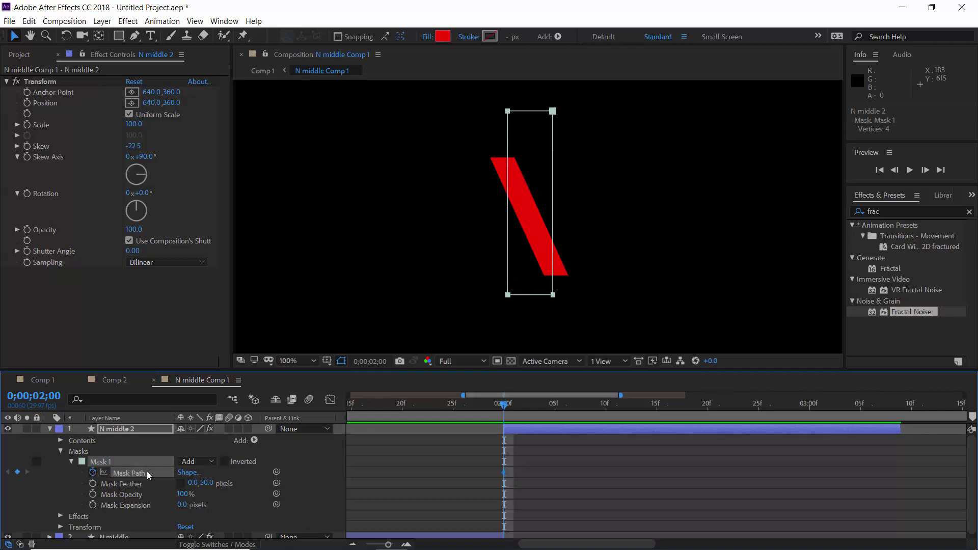
click(554, 405)
drag(488, 287, 556, 132)
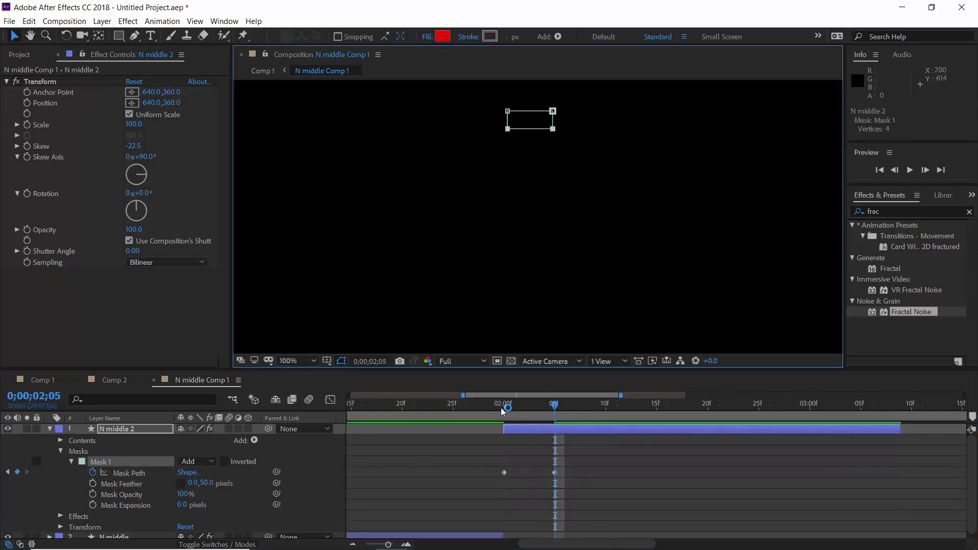
drag(502, 412, 530, 414)
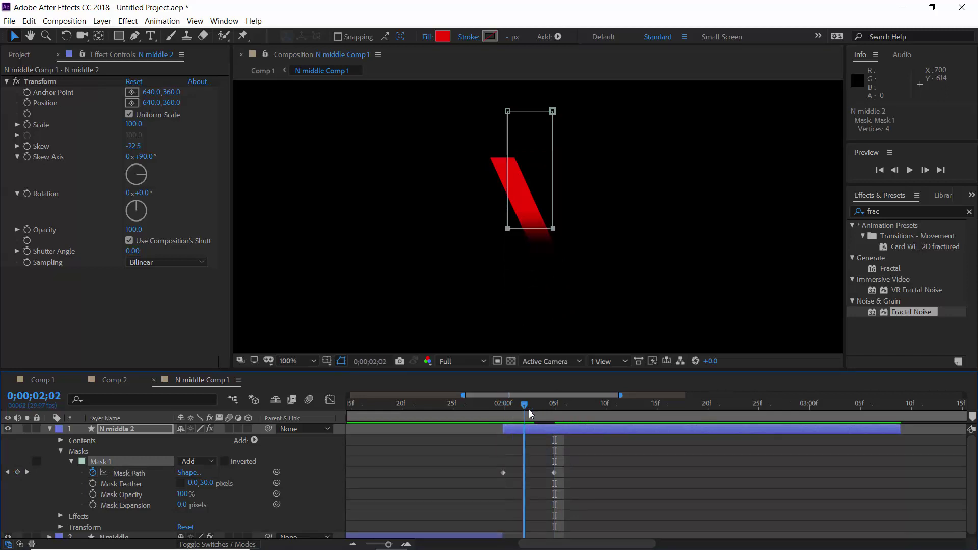
Step: Duplicate the N middle 2 layer and apply the Block Dissolve transition effect to the copy
click(50, 429)
click(134, 429)
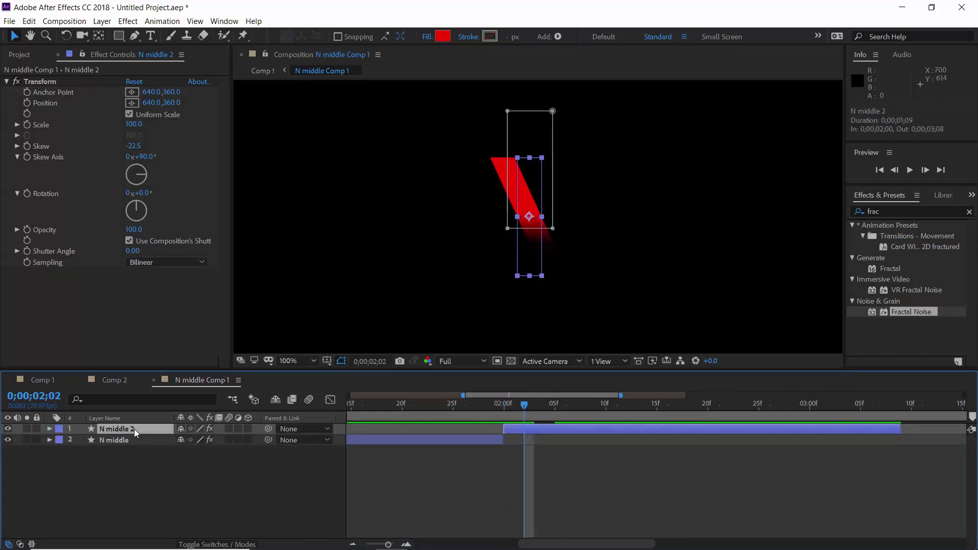
key(ctrl+d)
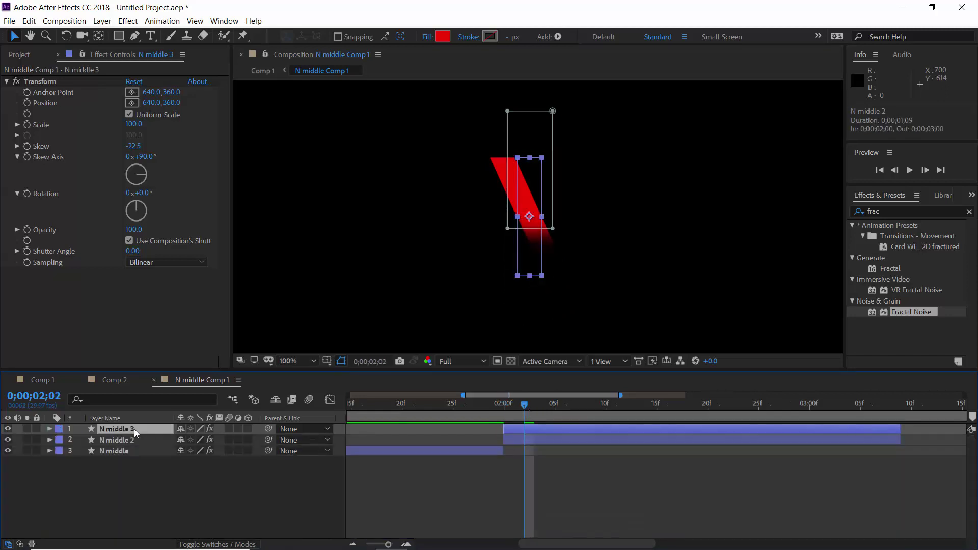
click(128, 21)
mouse_move(163, 319)
click(321, 320)
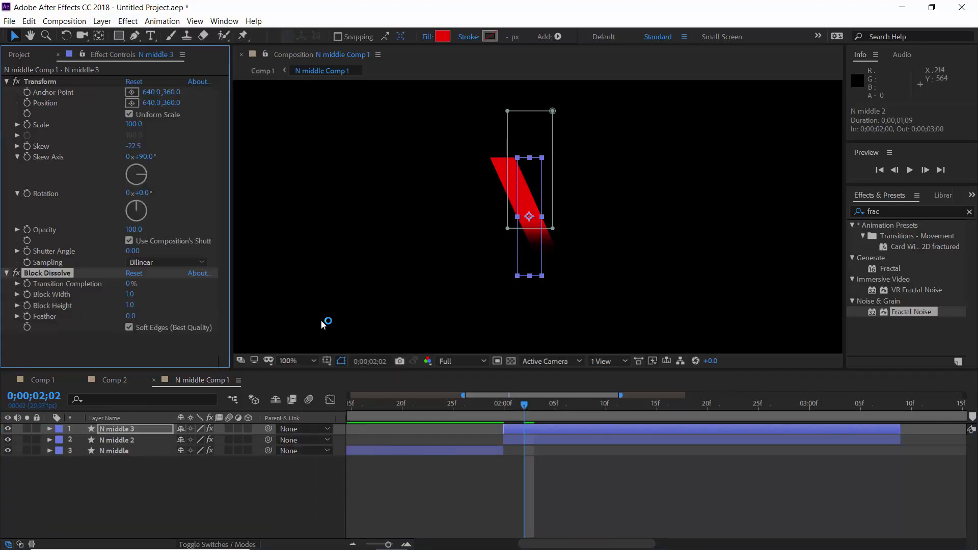
Step: Set N middle 3's Block Dissolve to 50% Transition Completion and 700 Block Height, and place the effect above Transform
click(128, 284)
text(50)
key(Return)
click(131, 306)
text(700)
key(Return)
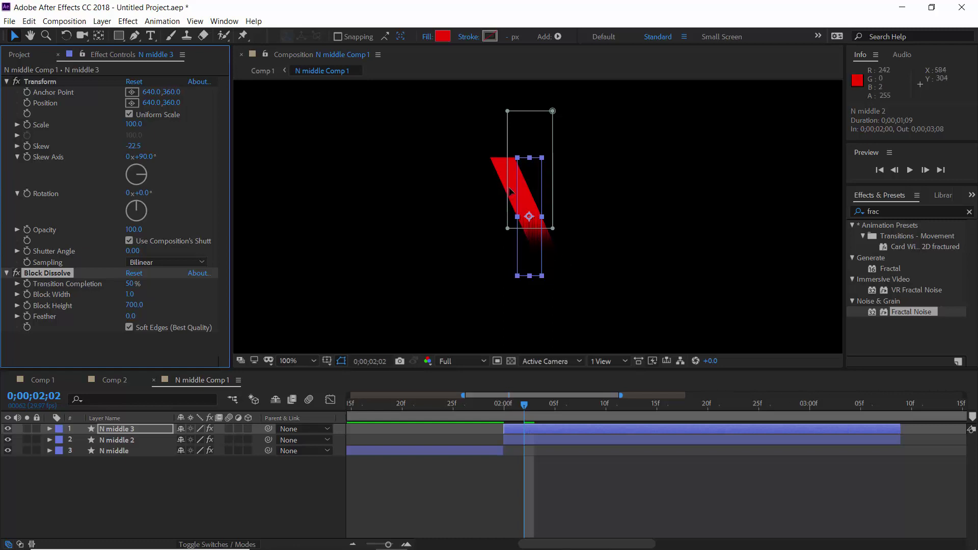
drag(62, 275, 60, 78)
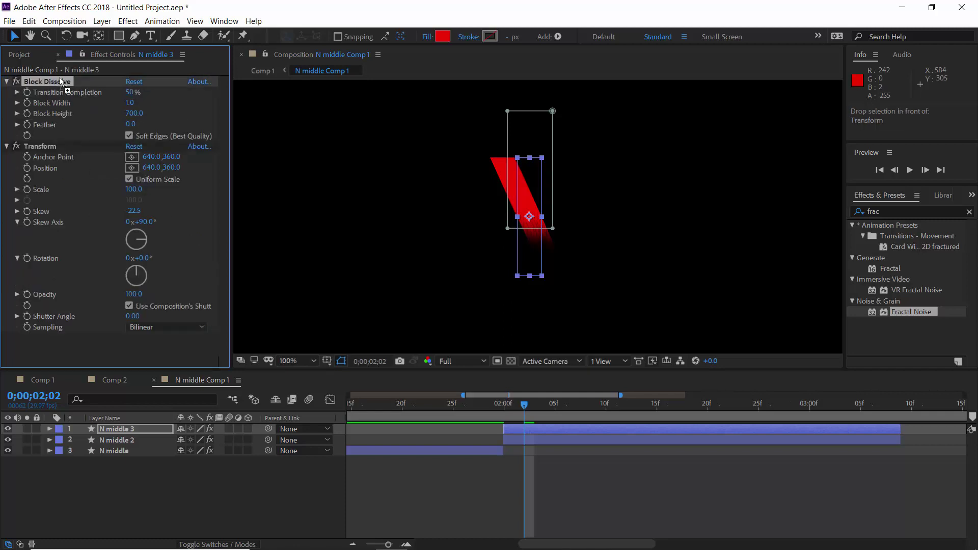
Step: Keyframe N middle 3's Block Dissolve Transition Completion at 0% on 0;00;02;00 and 90% on 0;00;02;05
click(503, 406)
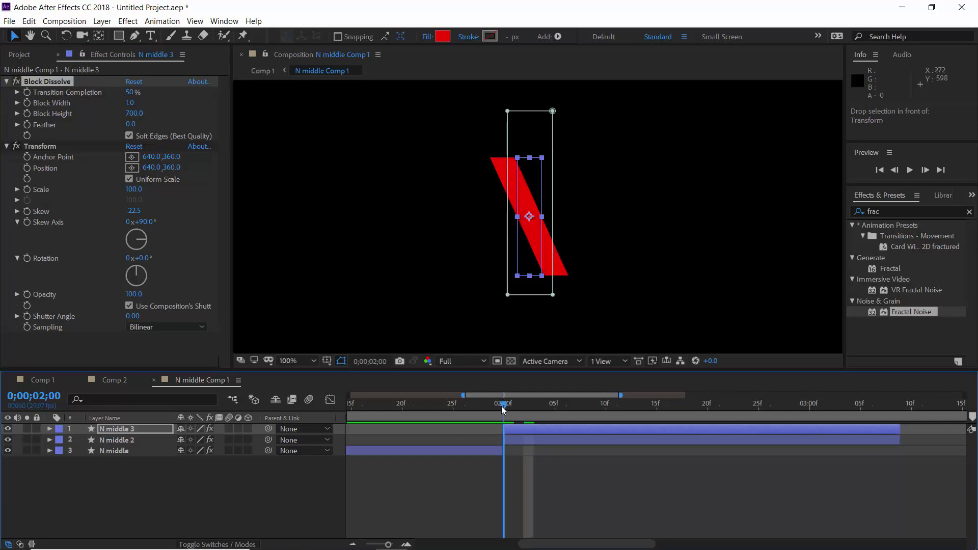
click(27, 92)
drag(131, 94, 41, 102)
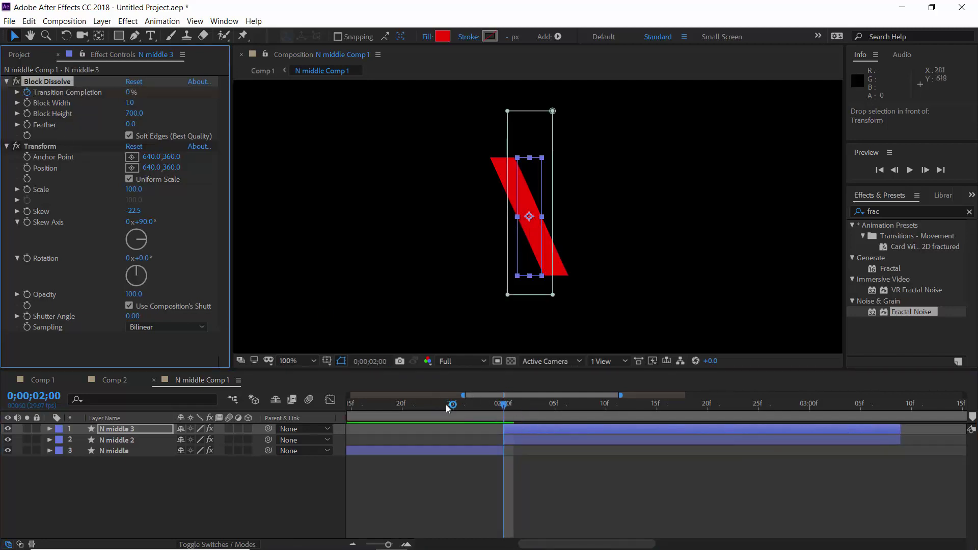
click(555, 408)
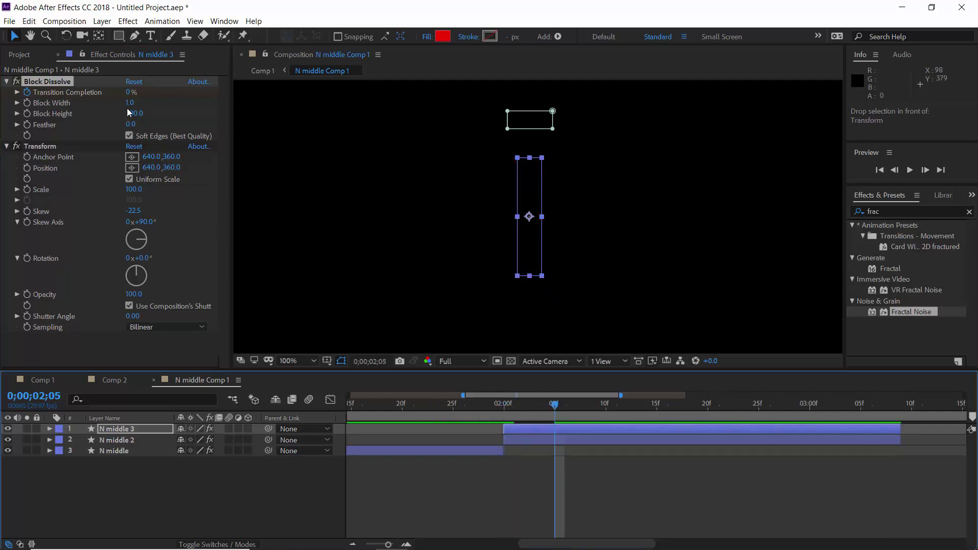
click(128, 92)
text(90)
key(Return)
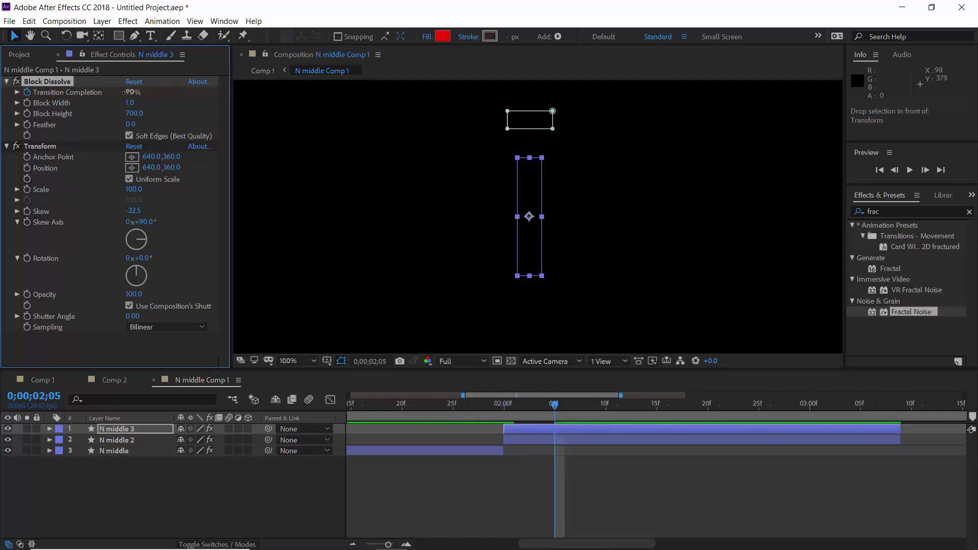
Step: Scrub the middle bar's dissolve from 0;00;02;00 and examine the result in Comp 1
click(506, 408)
drag(505, 408, 533, 411)
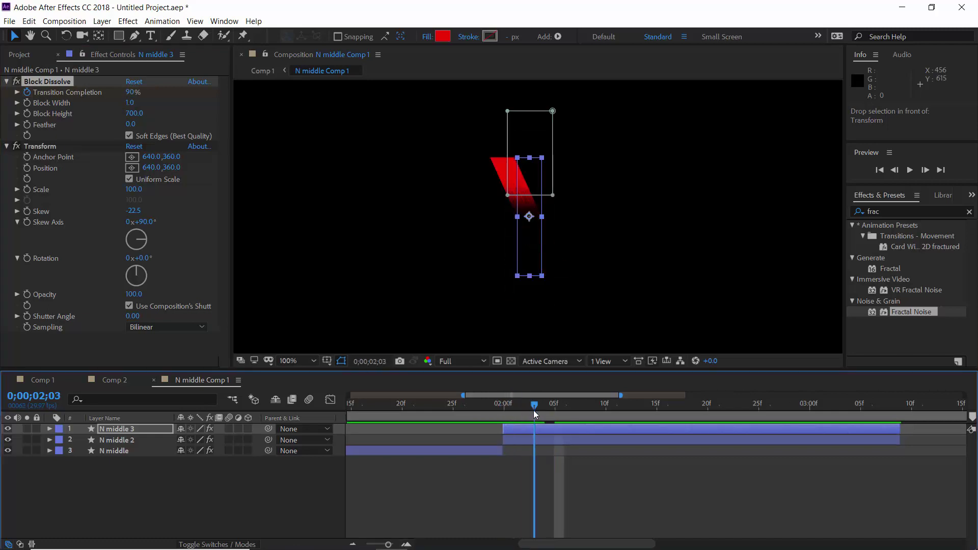
click(35, 380)
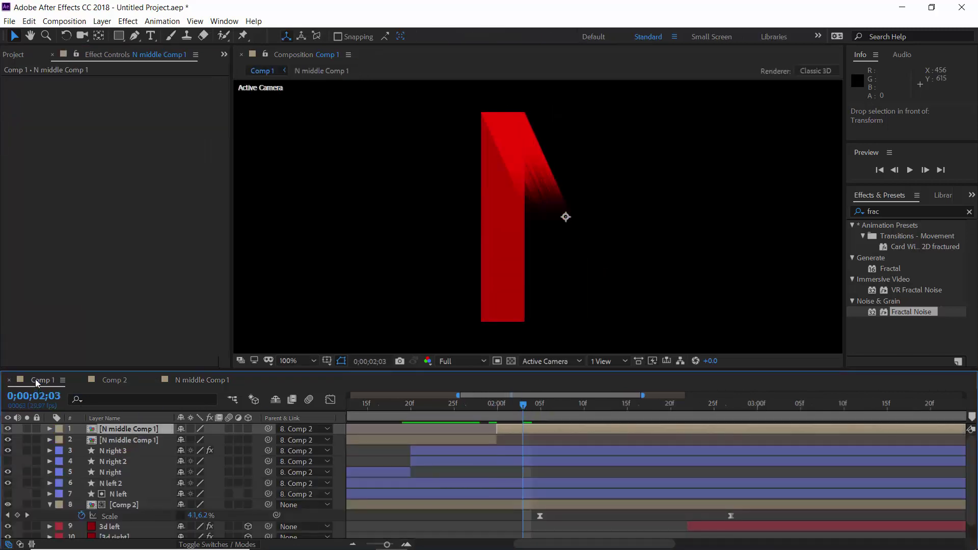
click(486, 436)
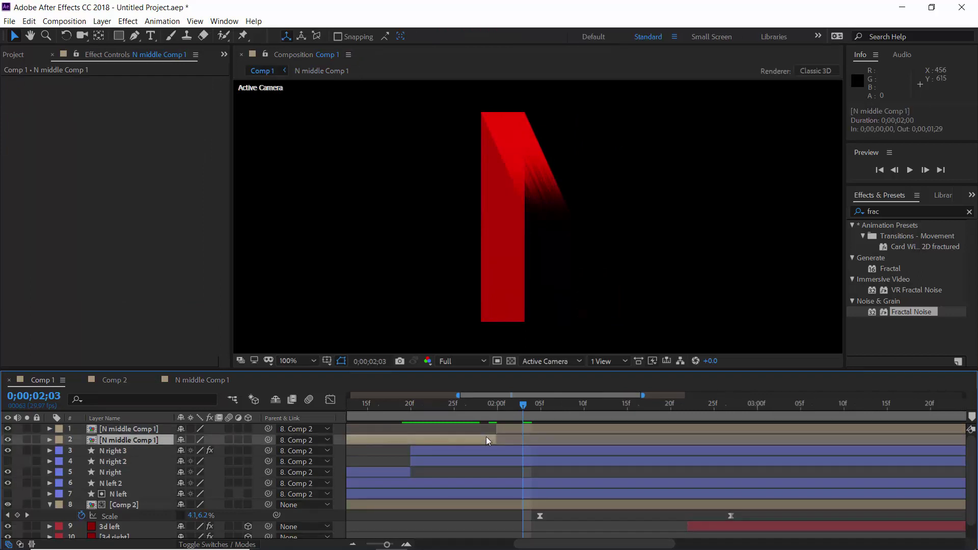
click(496, 405)
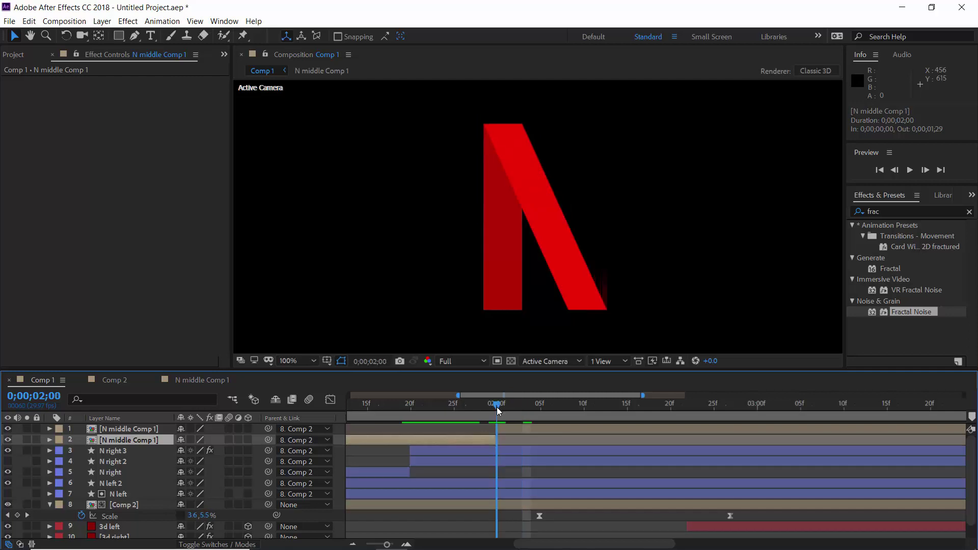
mouse_move(497, 407)
mouse_down()
mouse_move(541, 418)
mouse_move(496, 411)
mouse_up()
Step: Add a Drop Shadow layer style to N middle 3 in N middle Comp 1 and expand its properties
click(203, 380)
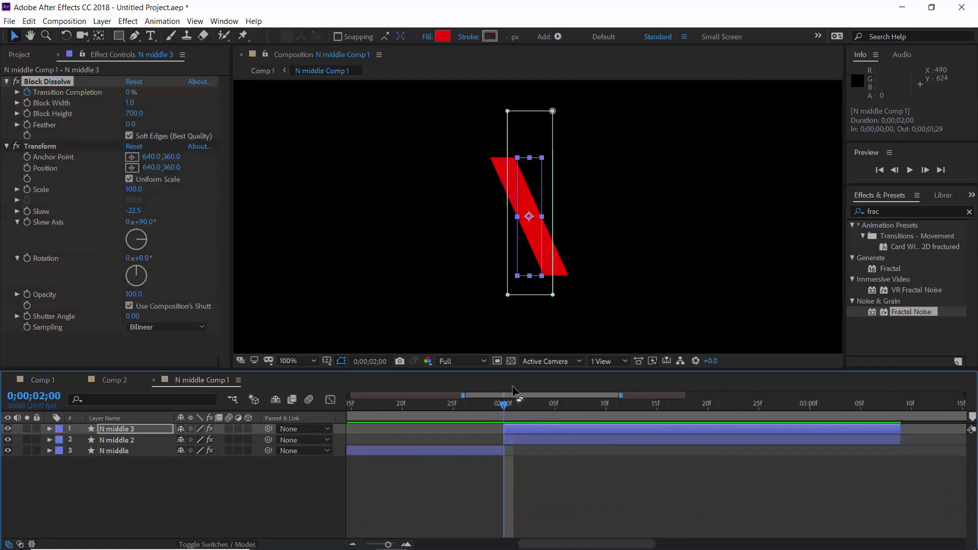
click(49, 429)
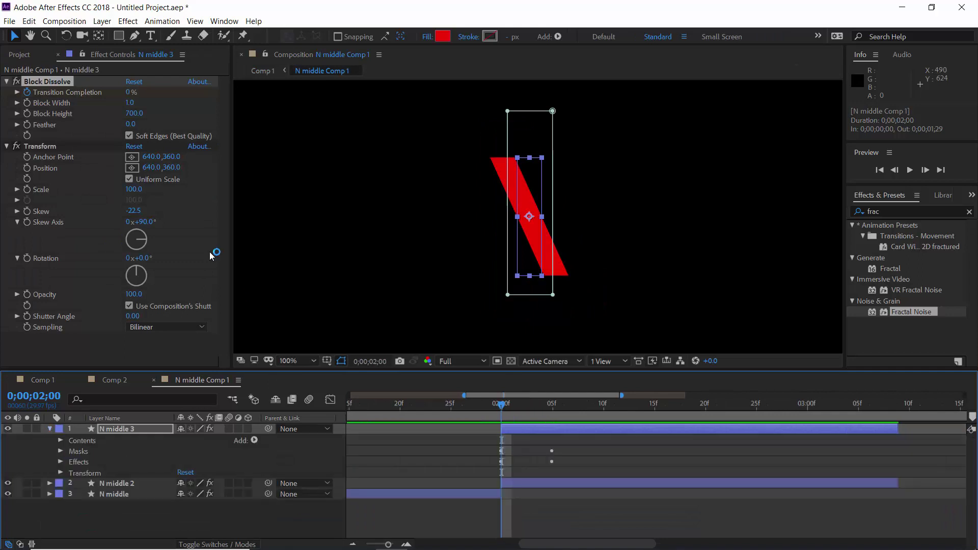
click(103, 22)
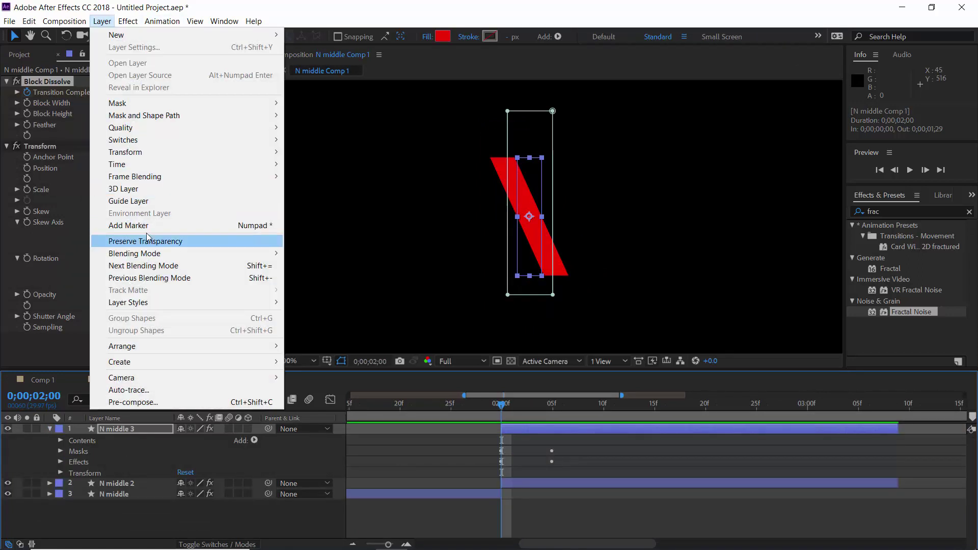
mouse_move(164, 303)
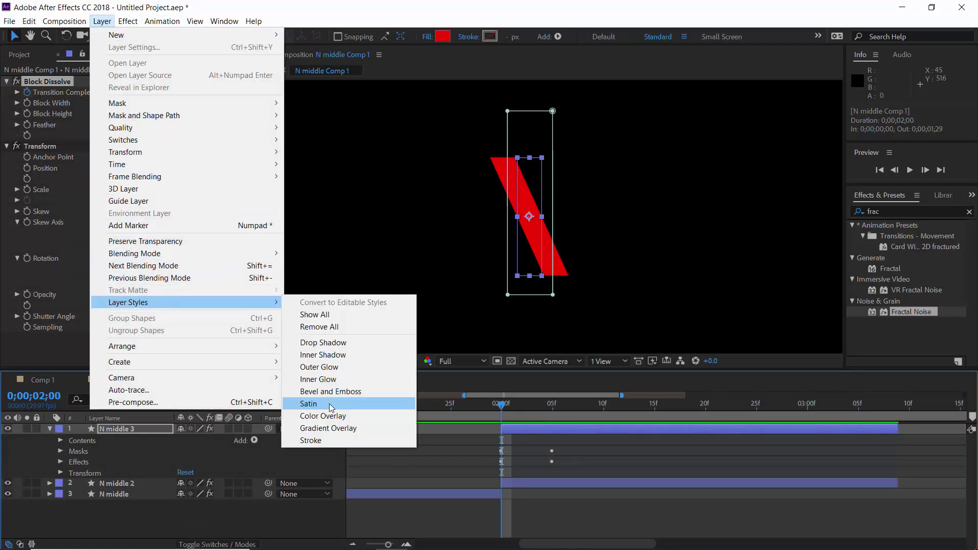
click(324, 343)
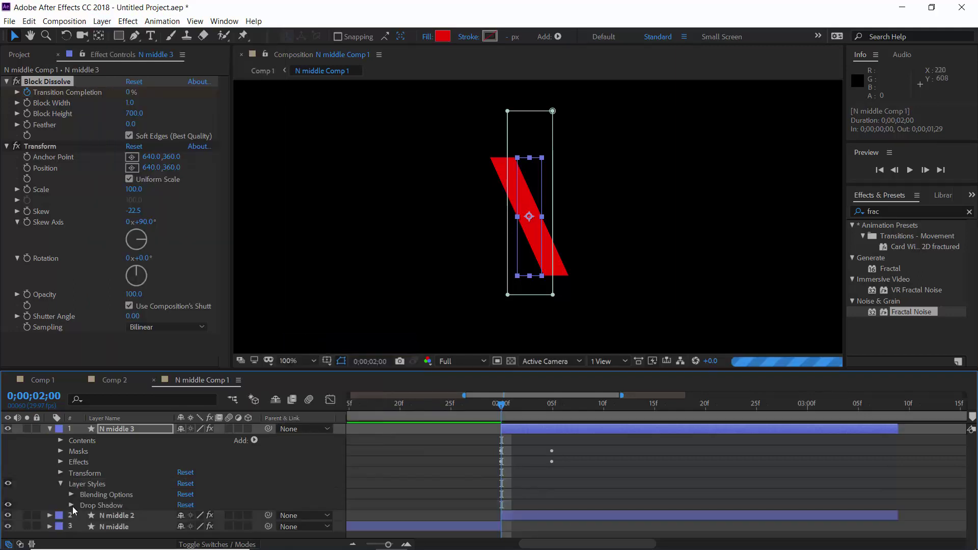
click(72, 505)
Step: Set N middle 3's drop shadow to 60% opacity, distance 10, 15% spread and size 10
scroll(279, 471, down, 3)
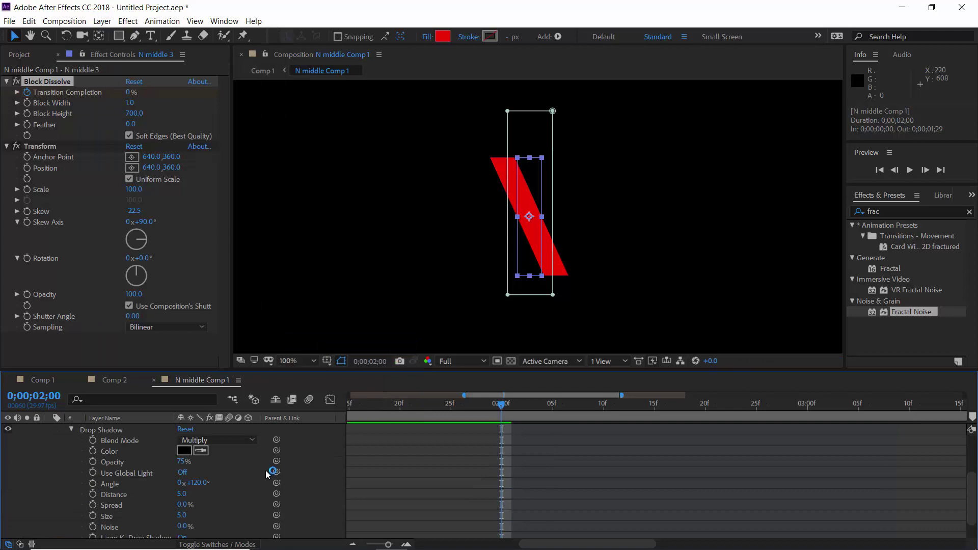
click(184, 461)
text(60)
key(Return)
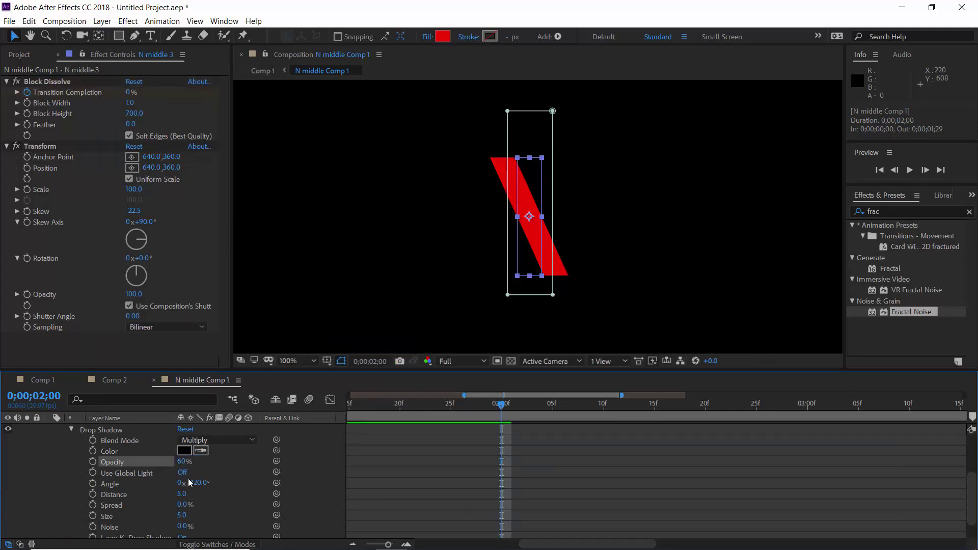
click(182, 493)
text(10)
key(Tab)
text(15)
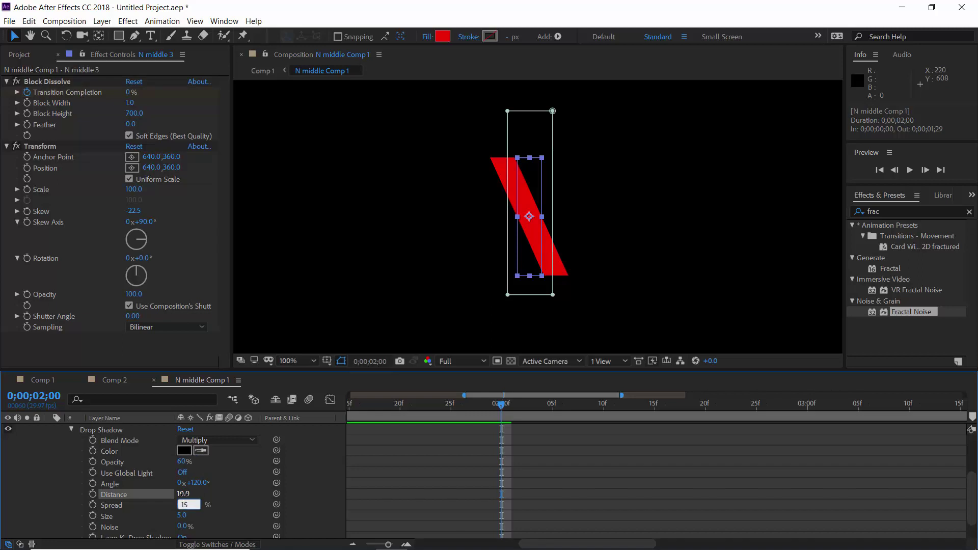
key(Tab)
text(20)
key(Return)
scroll(168, 480, up, 3)
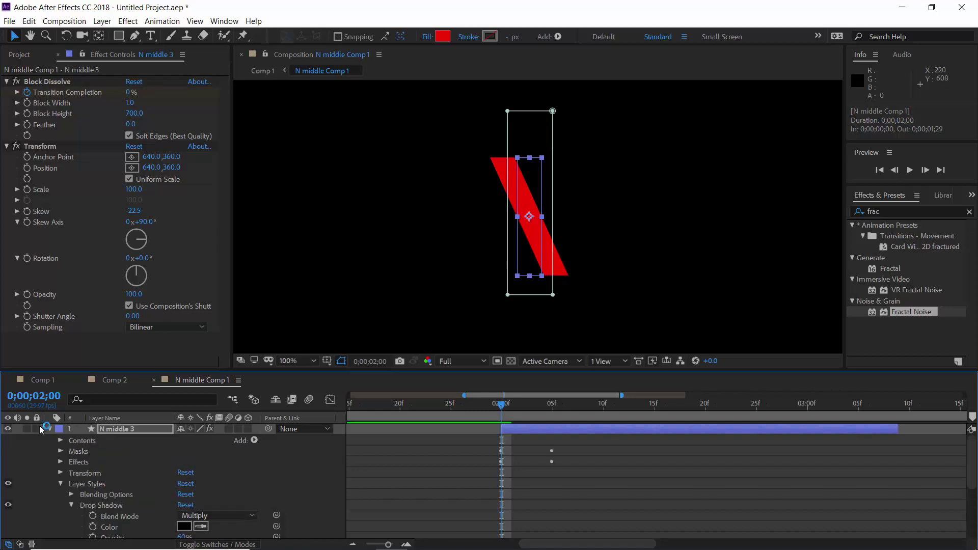
click(49, 428)
Step: Create a white (FFFFFF) solid in N middle Comp 1 and place it beneath all the other layers
click(103, 21)
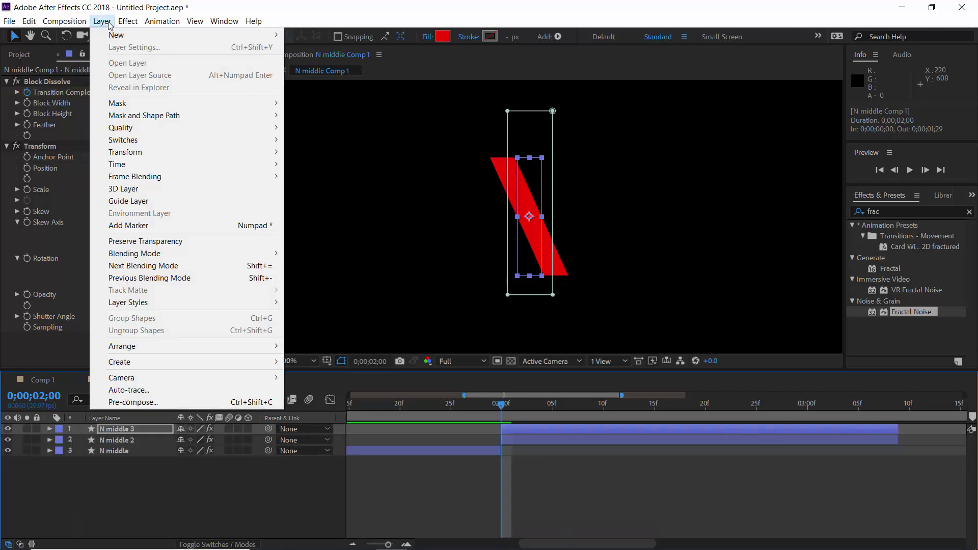
mouse_move(122, 35)
click(306, 46)
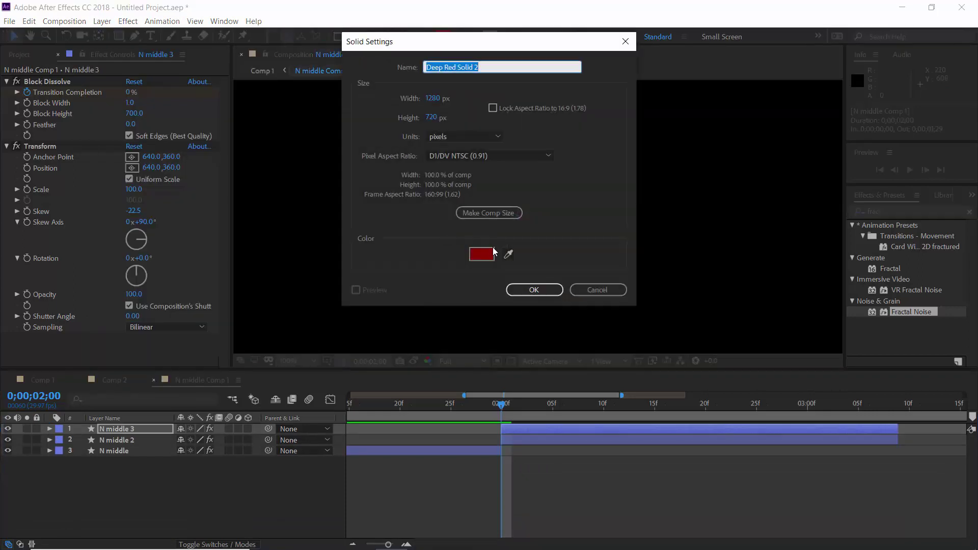
click(483, 258)
drag(627, 153, 565, 113)
click(886, 135)
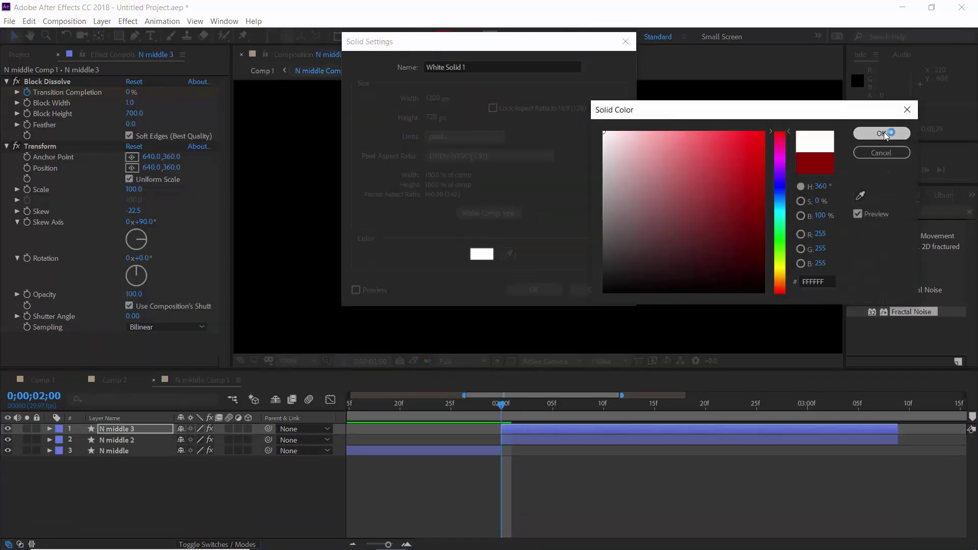
click(531, 290)
drag(139, 433, 132, 468)
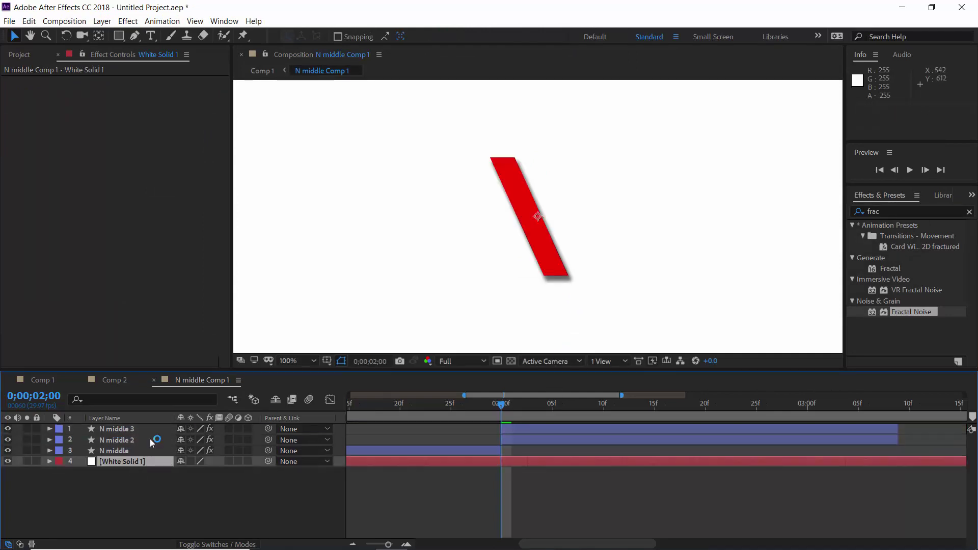
Step: Adjust the Drop Shadow angle of N middle 3 to about 111°
click(112, 429)
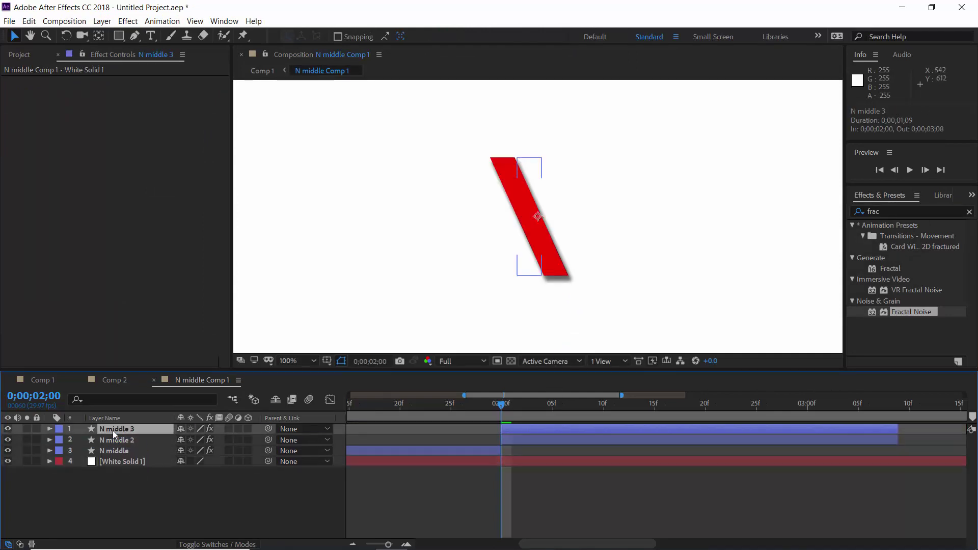
click(51, 429)
scroll(146, 461, down, 3)
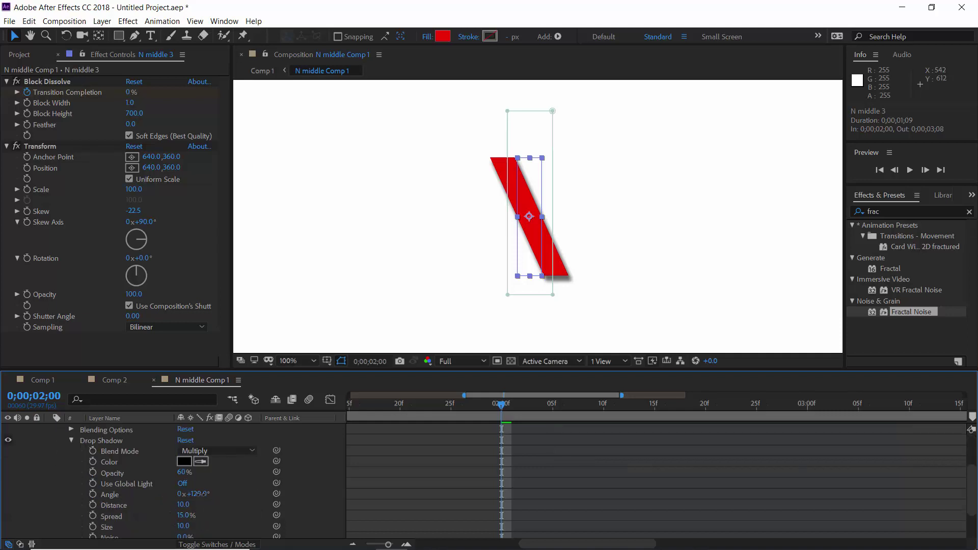
drag(201, 493, 192, 494)
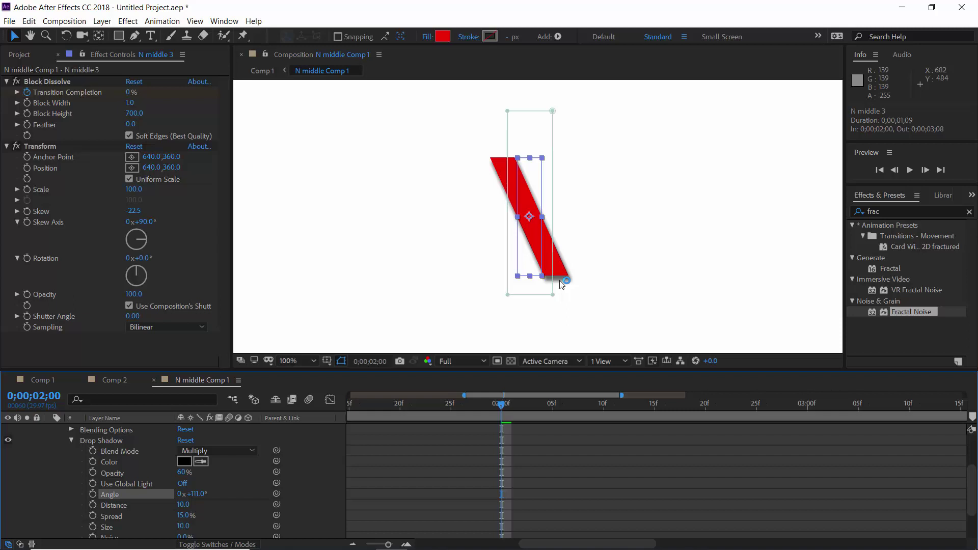
scroll(105, 453, up, 3)
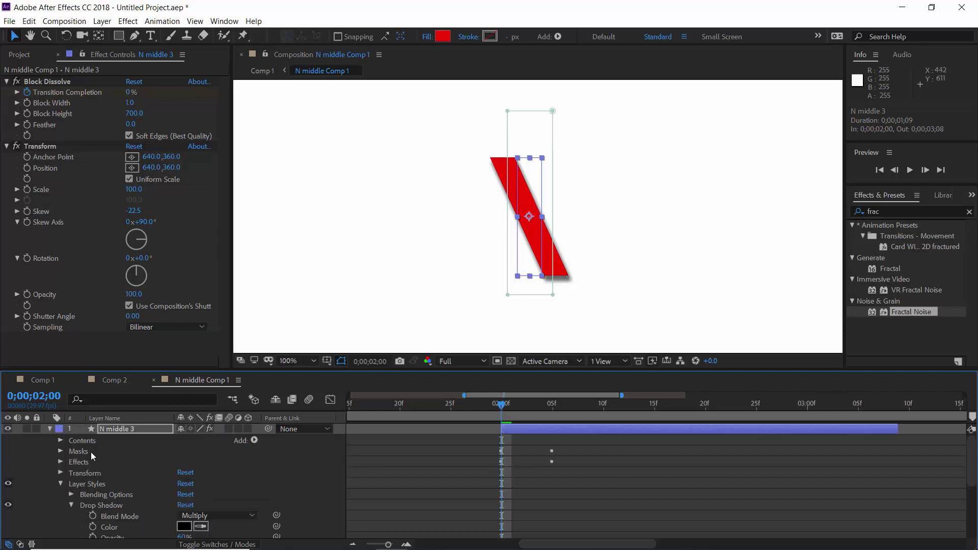
Step: Copy the layer styles of N middle 3 and paste them onto the N middle layer
click(61, 484)
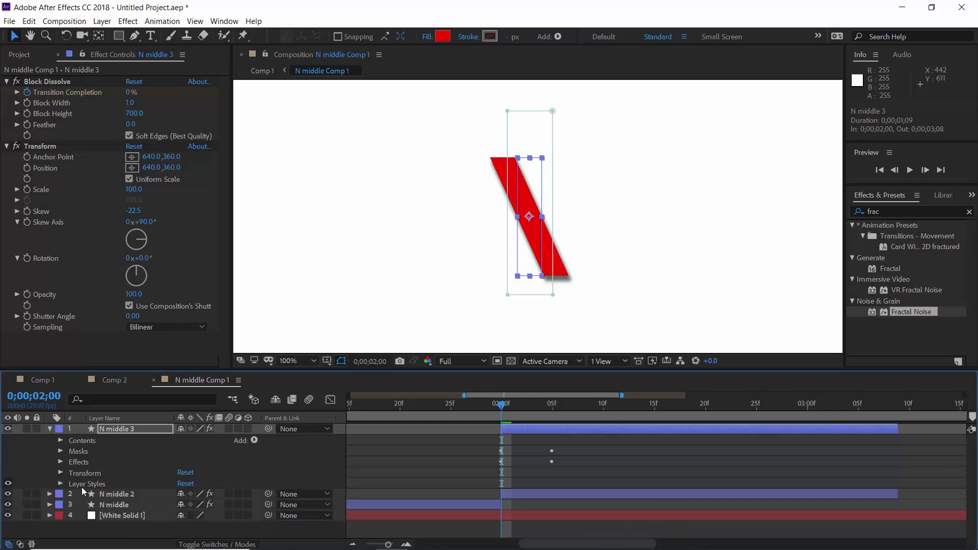
click(85, 486)
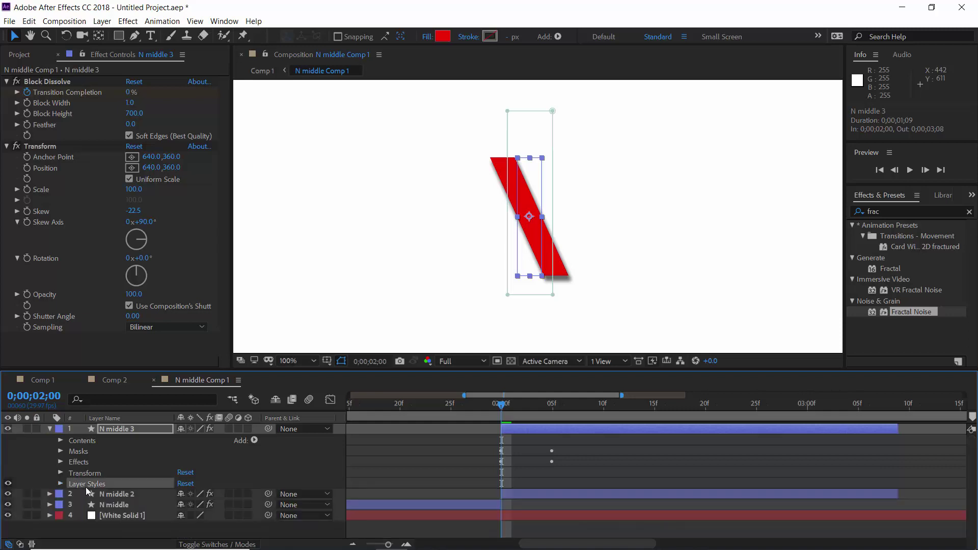
click(49, 429)
click(471, 450)
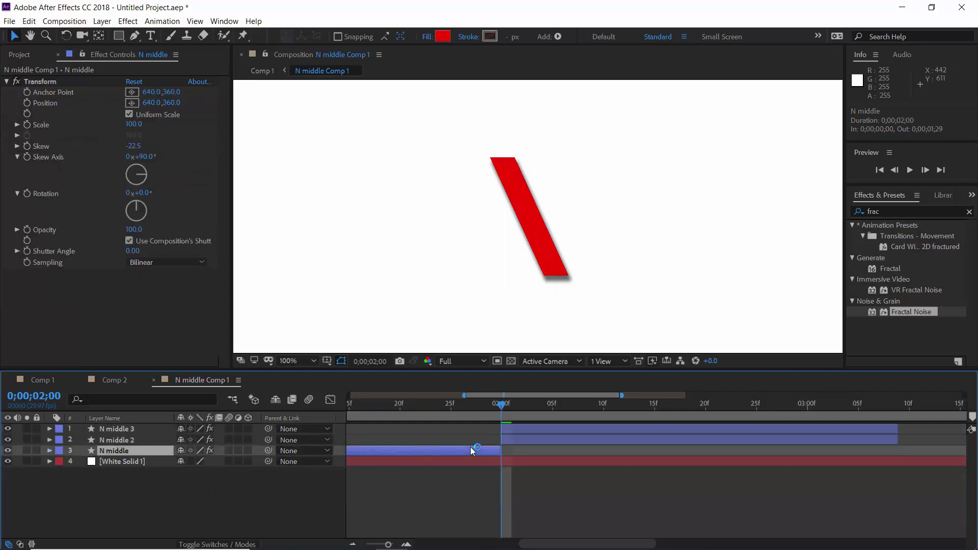
key(Return)
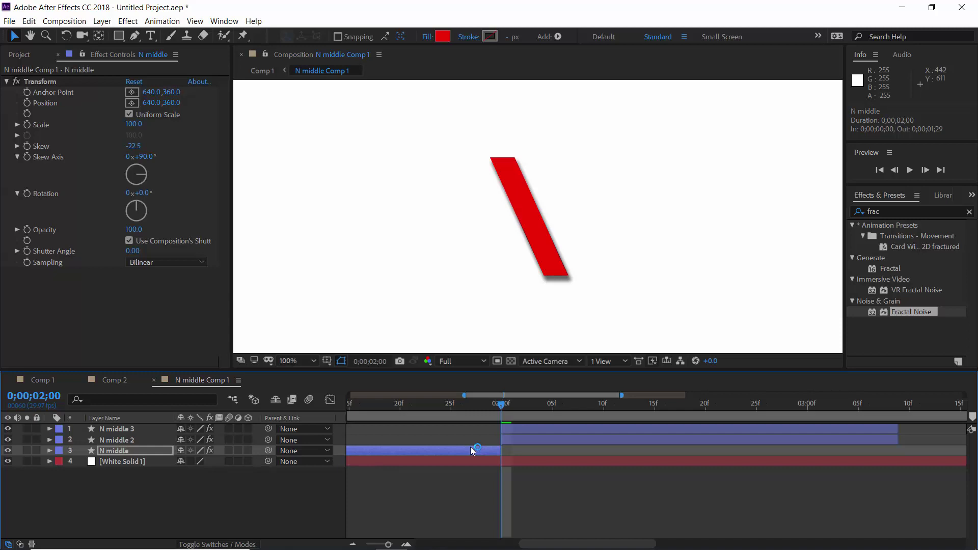
Step: Hide the white solid in N middle Comp 1 and return to Comp 1
click(35, 381)
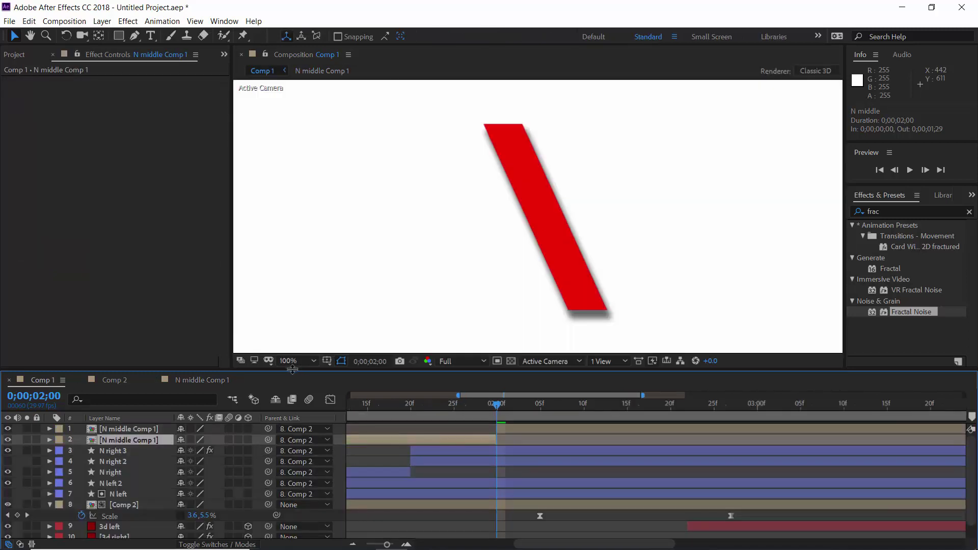
click(172, 382)
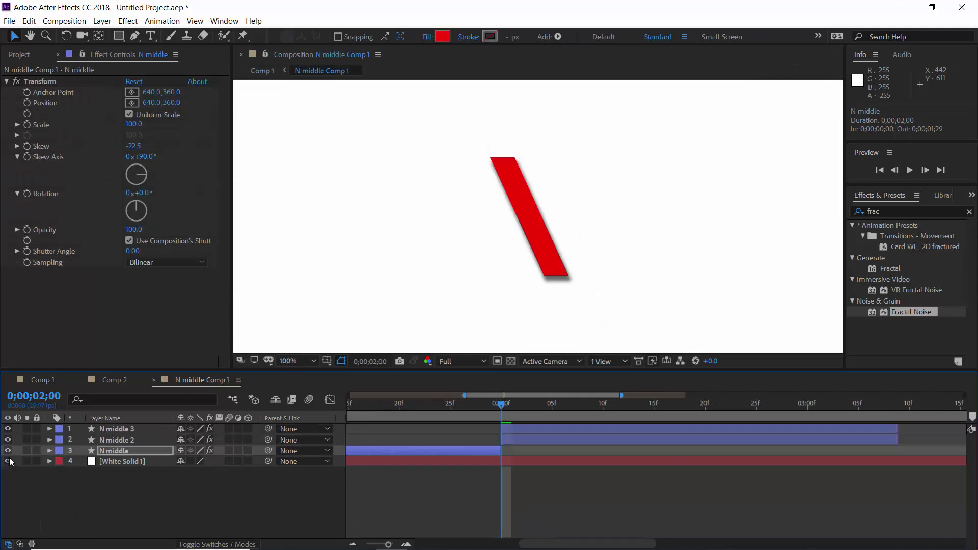
click(7, 462)
click(44, 381)
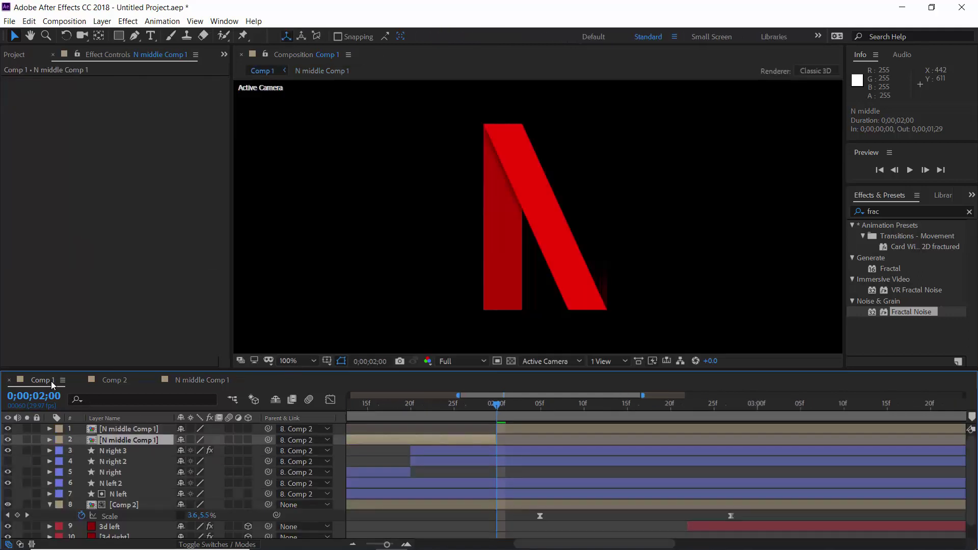
Step: Scrub the opening of Comp 1 to examine the middle bar's shadow on the N
drag(564, 544, 464, 543)
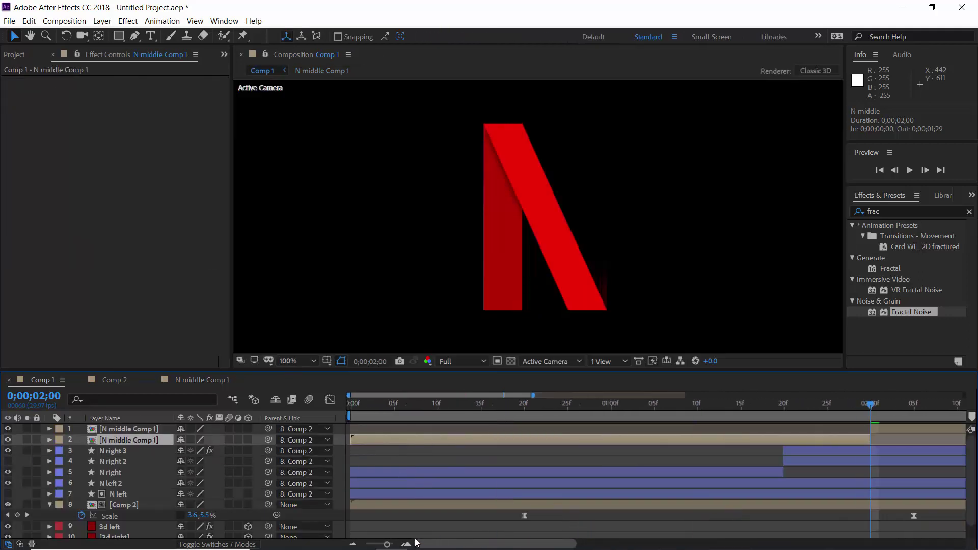
drag(378, 407, 489, 405)
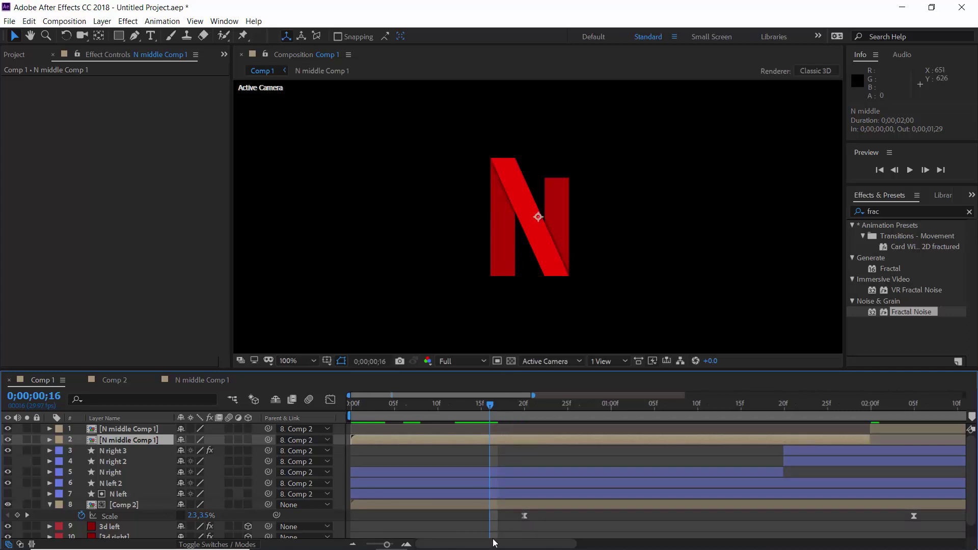
drag(493, 543, 585, 547)
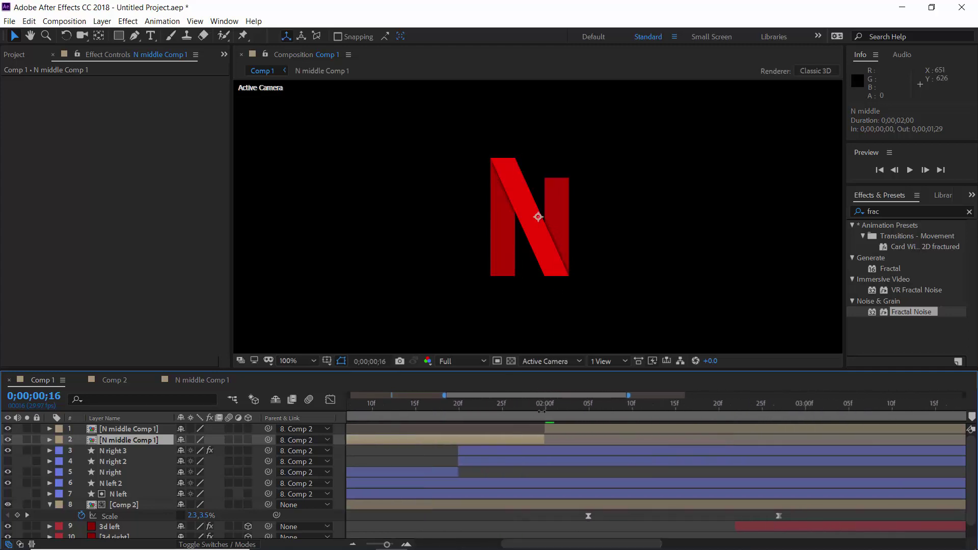
Step: In N middle Comp 1, keyframe the Drop Shadow opacity of N middle 3 from 60% at 0;00;02;00 to 0% at 0;00;02;05
drag(546, 408, 579, 409)
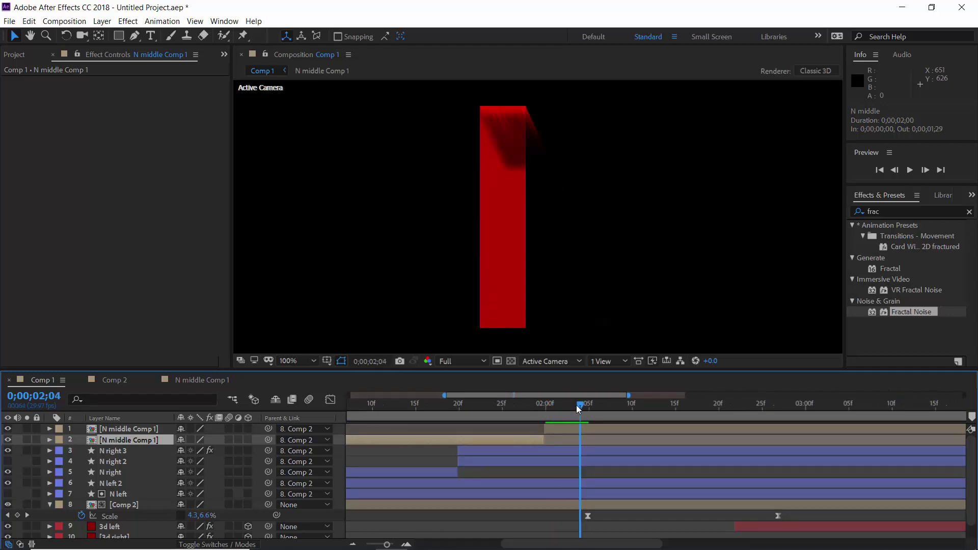
click(188, 379)
click(502, 411)
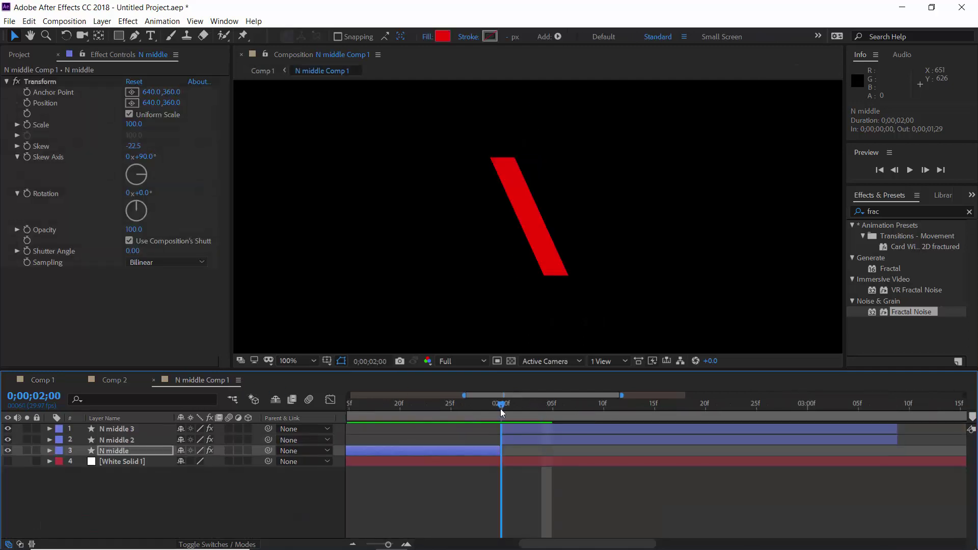
click(119, 454)
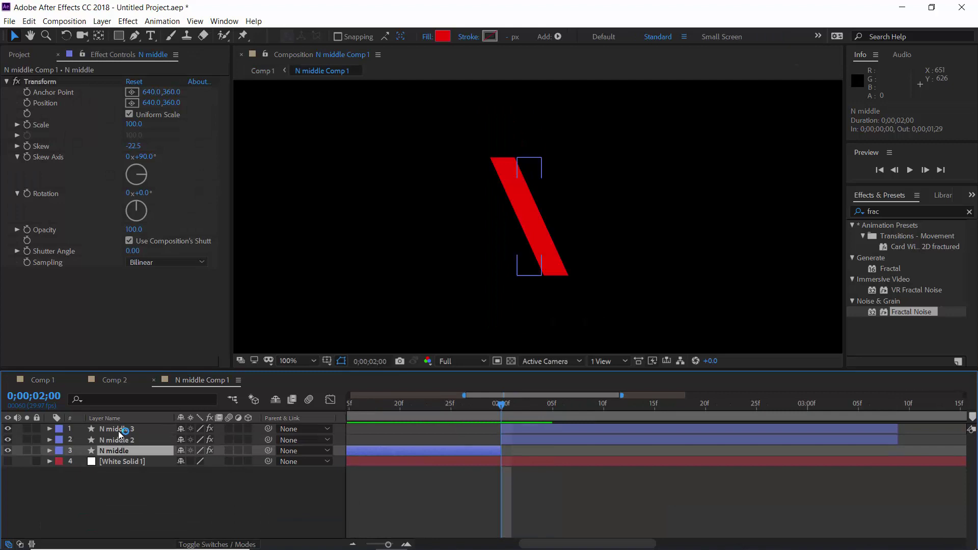
click(122, 429)
click(50, 429)
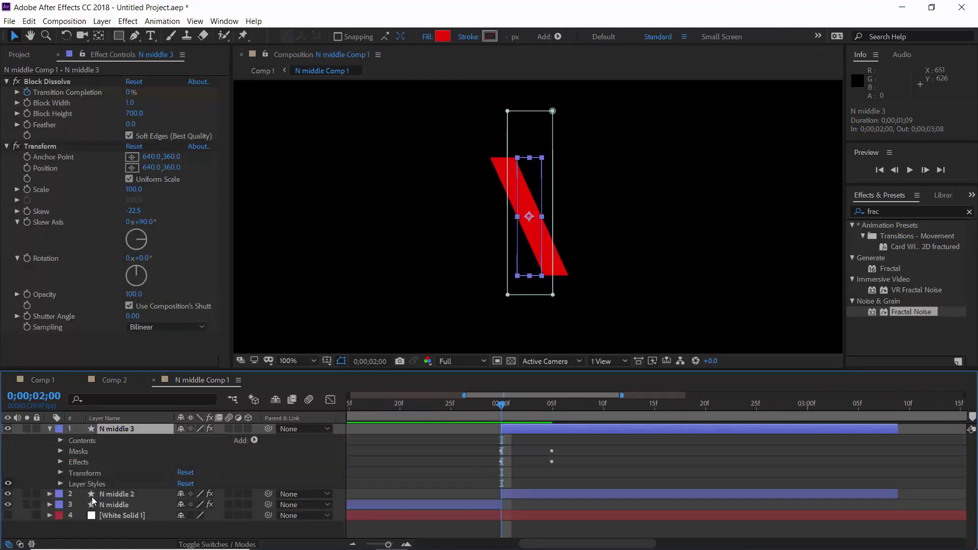
scroll(76, 488, down, 3)
scroll(122, 471, up, 3)
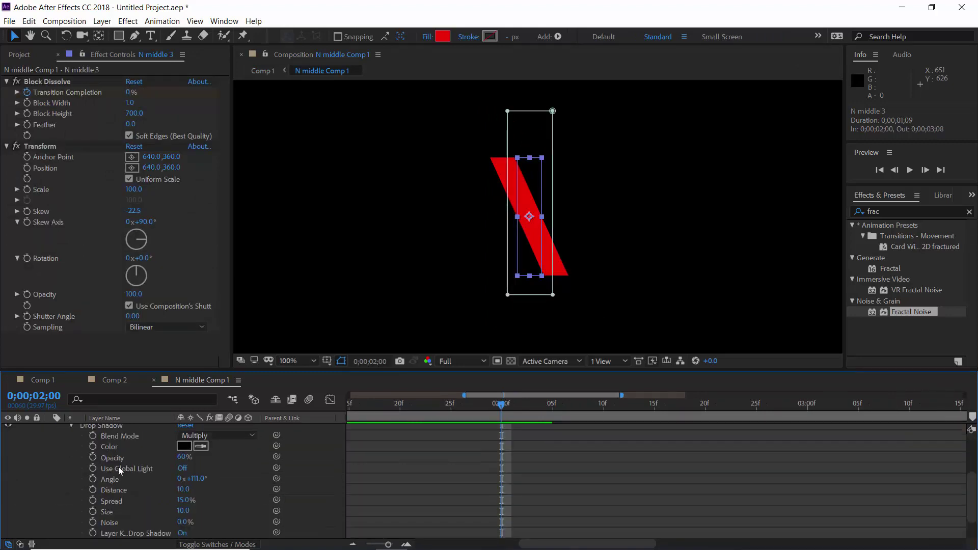
click(92, 458)
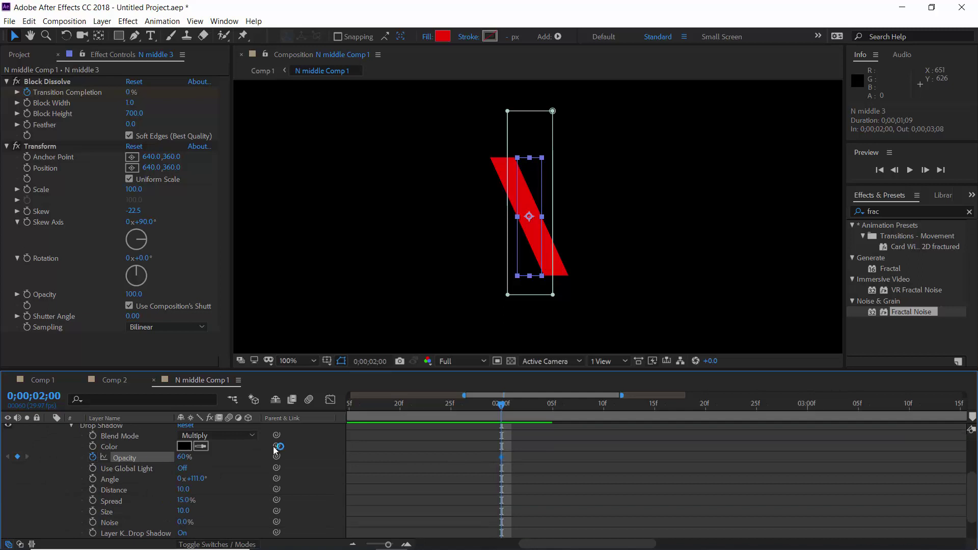
click(553, 406)
drag(184, 457, 24, 476)
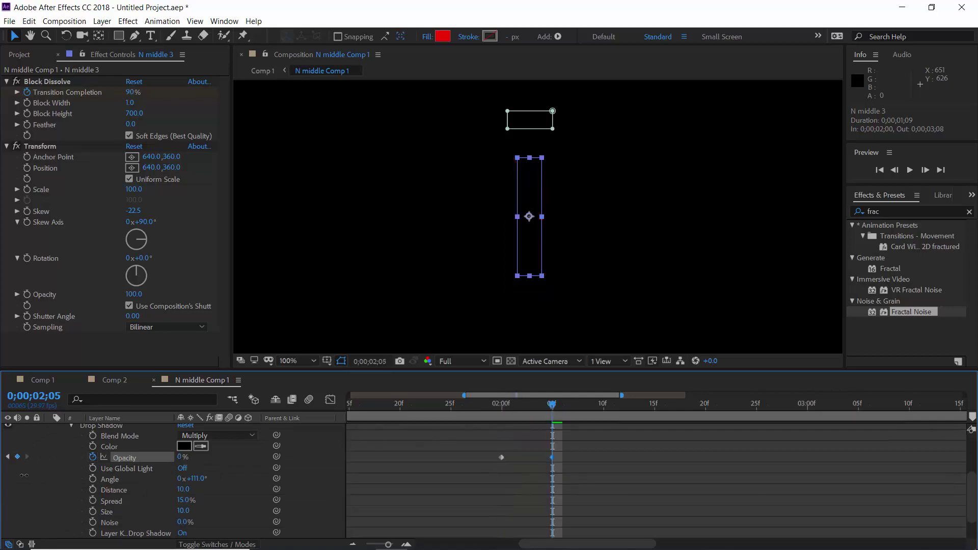
Step: Return to Comp 1, check the shadow fade up to 0;00;02;05, and fit the composition to the viewer
click(44, 380)
drag(556, 407, 588, 414)
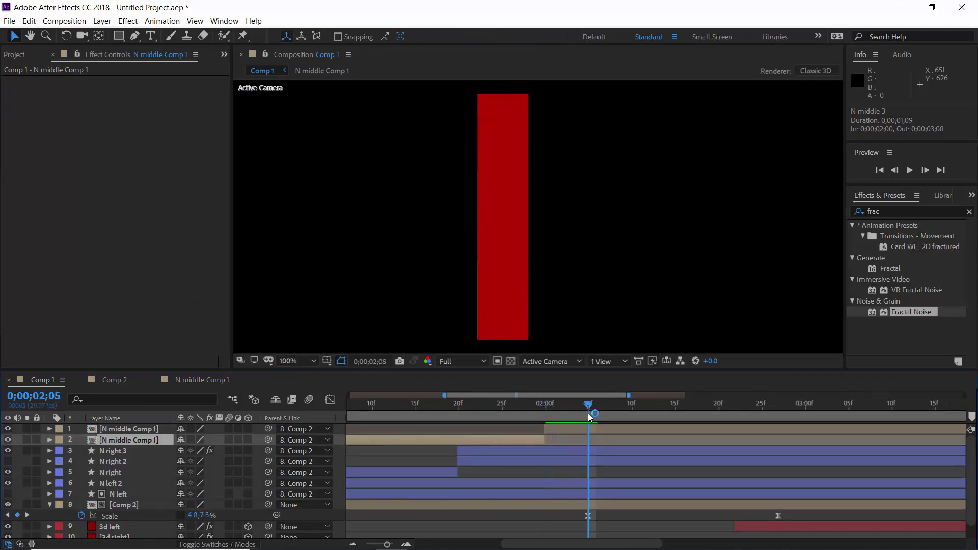
click(302, 361)
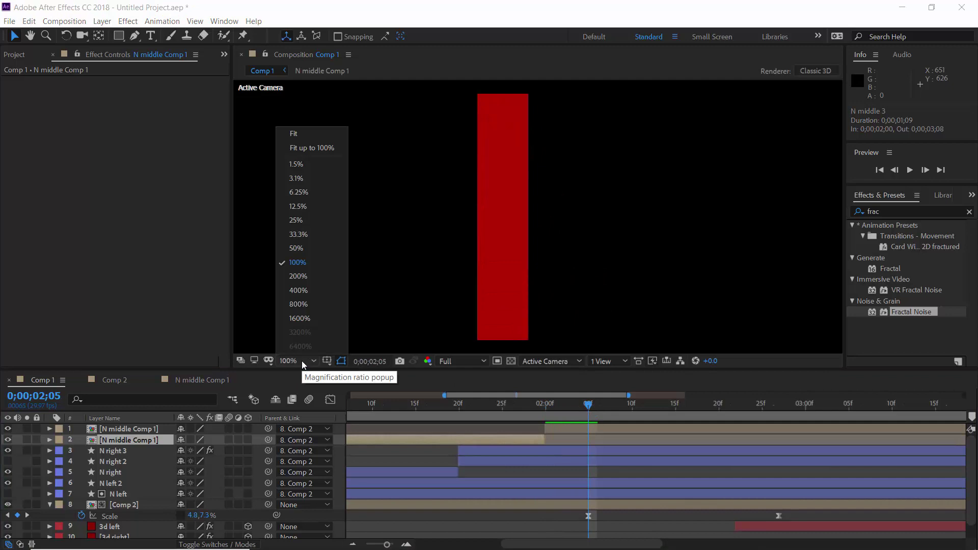
click(292, 135)
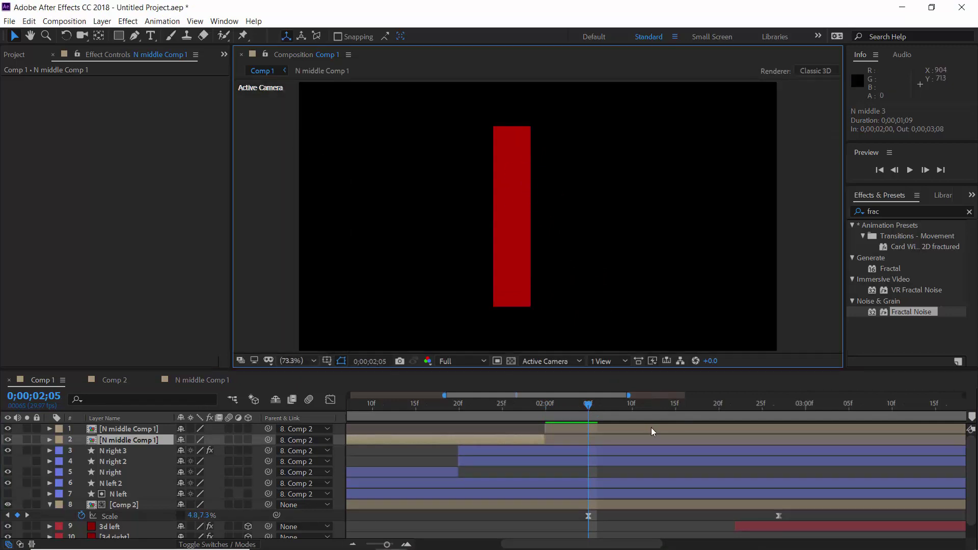
Step: Apply Block Dissolve to N left 2 at 0;00;01;20 with a block height of 700 and keyframe its transition completion at 0%
click(461, 405)
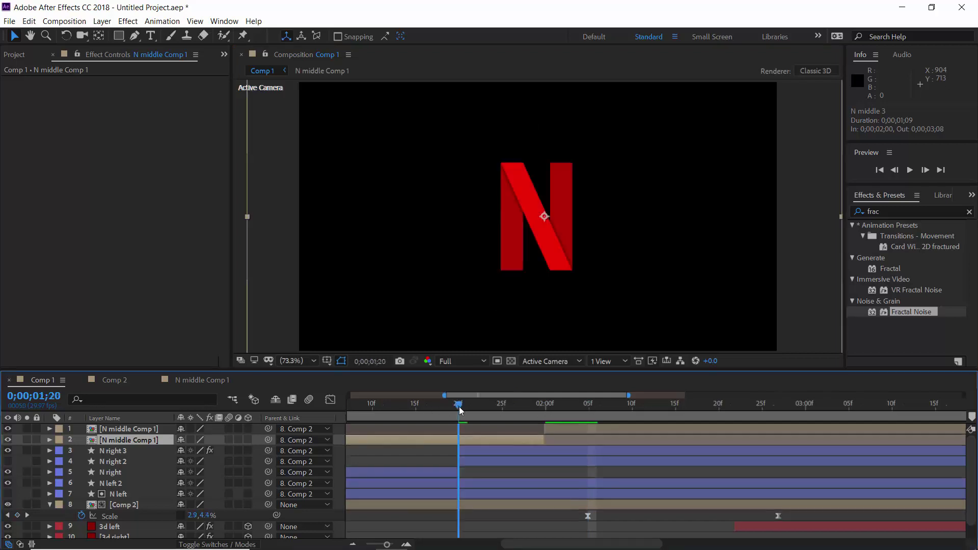
click(127, 486)
click(130, 23)
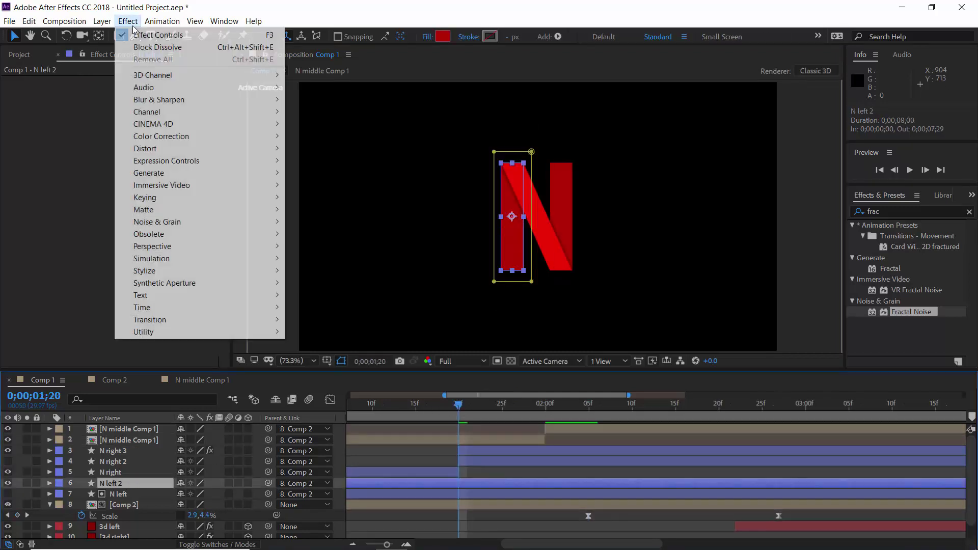
mouse_move(196, 320)
click(326, 317)
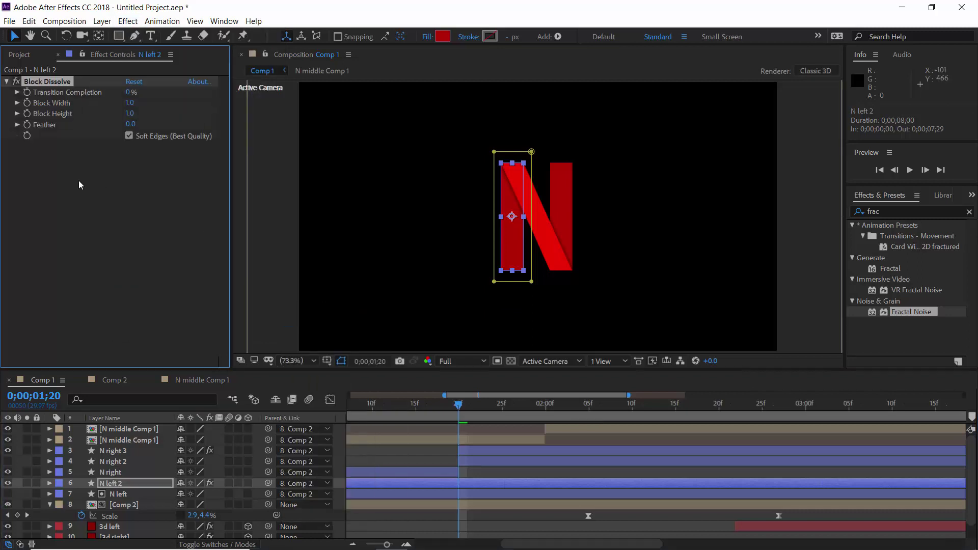
click(128, 113)
text(700)
key(Return)
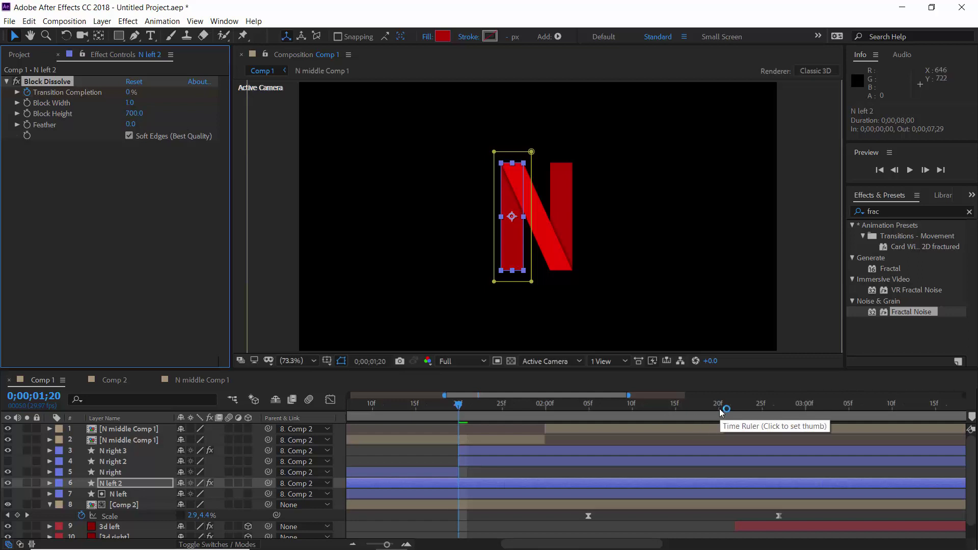
Step: Keyframe the transition completion of N left 2 at 100% at 0;00;02;20 and reveal the layer's keyframes
click(719, 406)
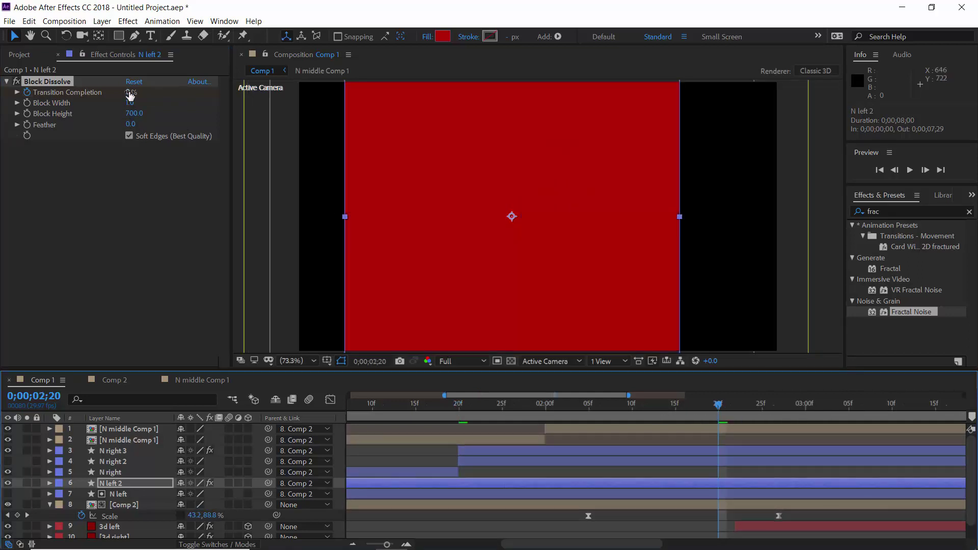
drag(130, 93, 309, 99)
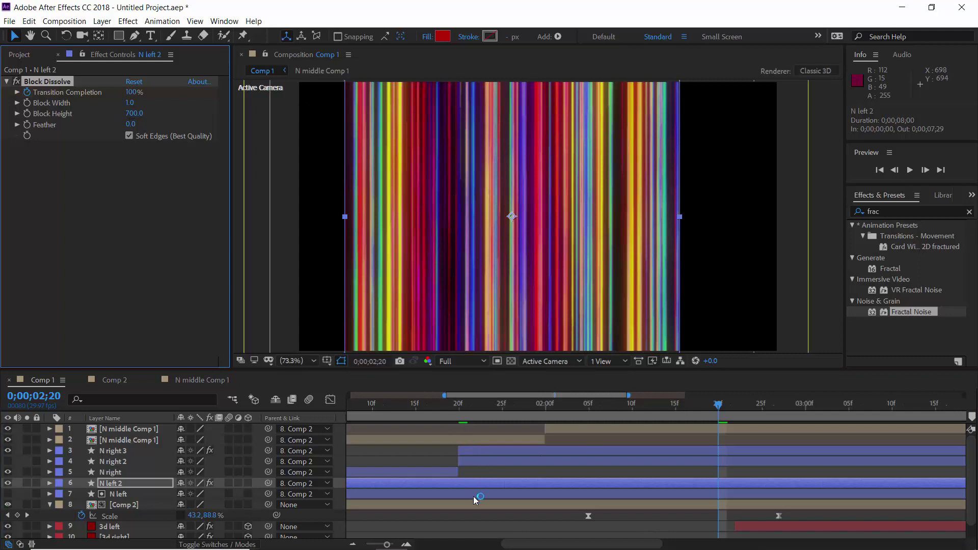
key(u)
Step: Scrub through the left bar's block dissolve and the opening five frames of Comp 1 to examine the animation
click(468, 406)
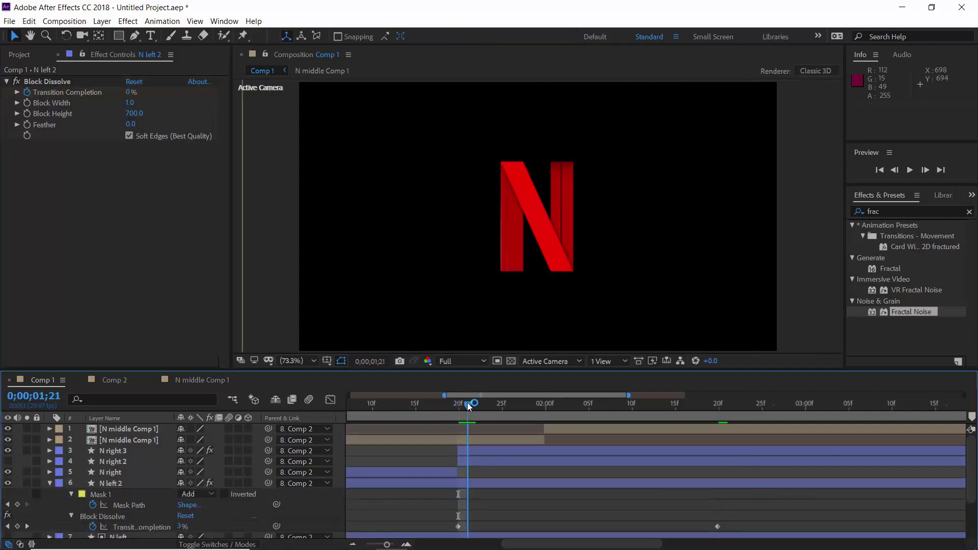
drag(468, 407, 692, 406)
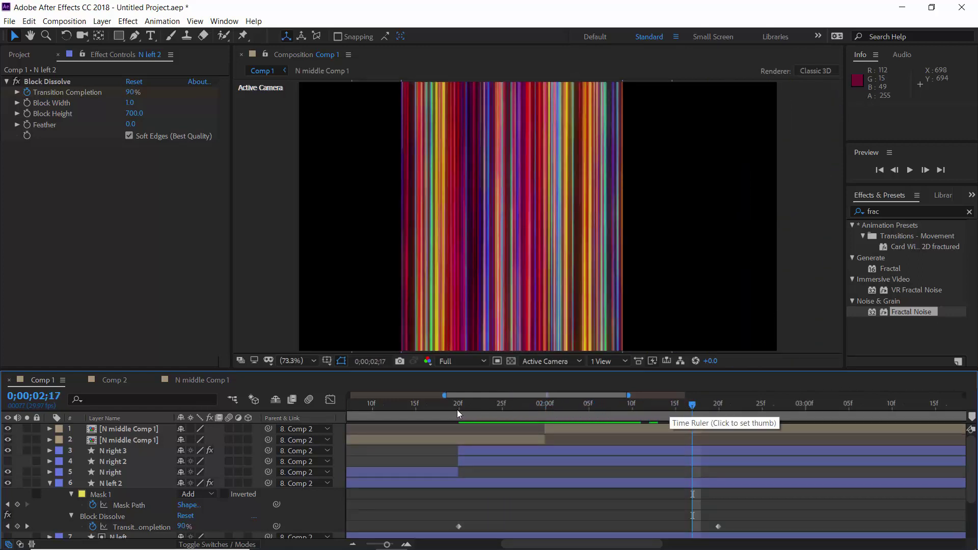
click(457, 409)
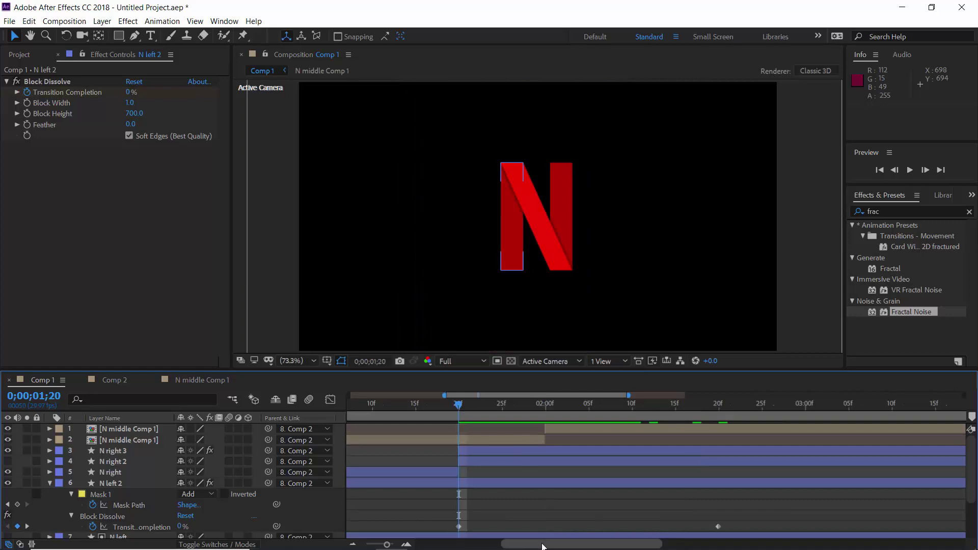
drag(547, 544, 430, 547)
click(350, 410)
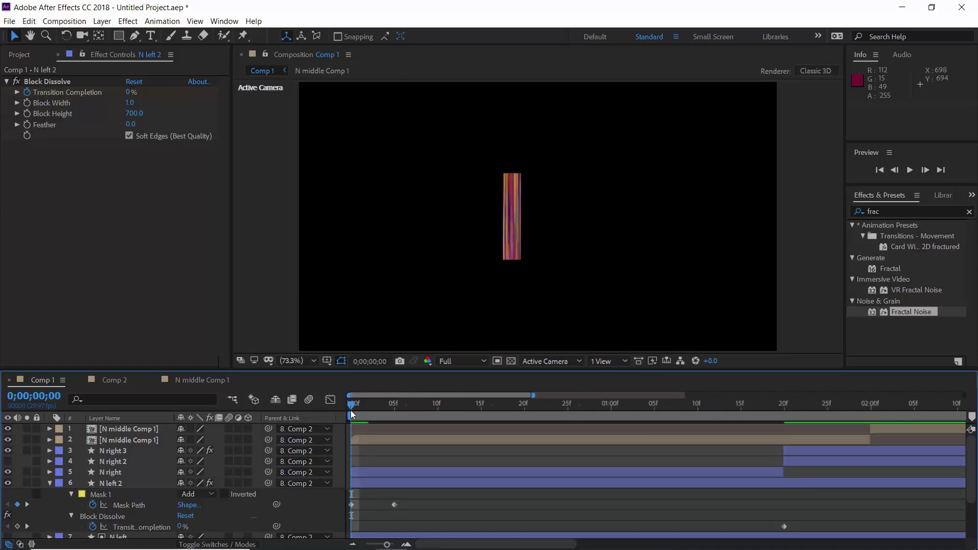
drag(351, 411, 393, 412)
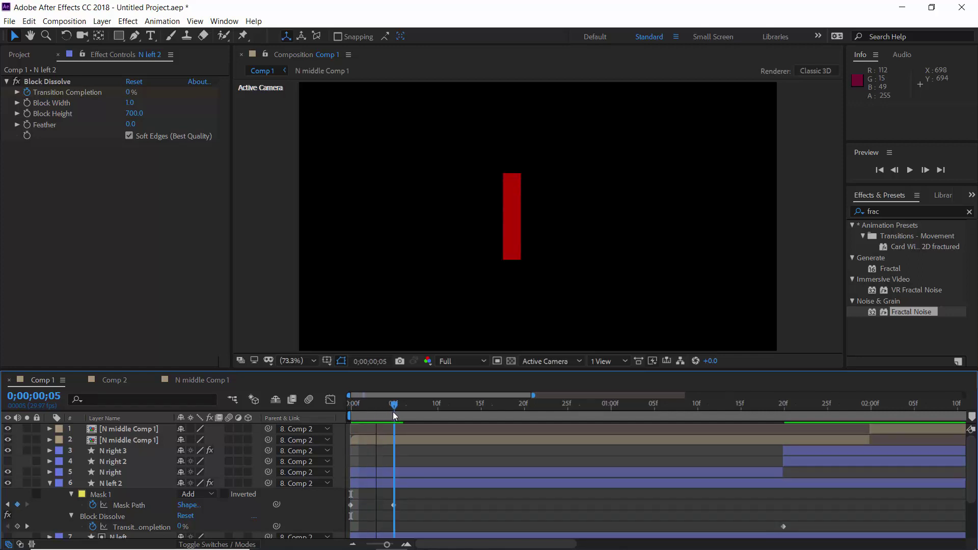
Step: Keyframe the opacity of the Comp 2 layer at 100% at 0;00;01;20 and 0% at 0;00;01;19, then check from the start
click(785, 409)
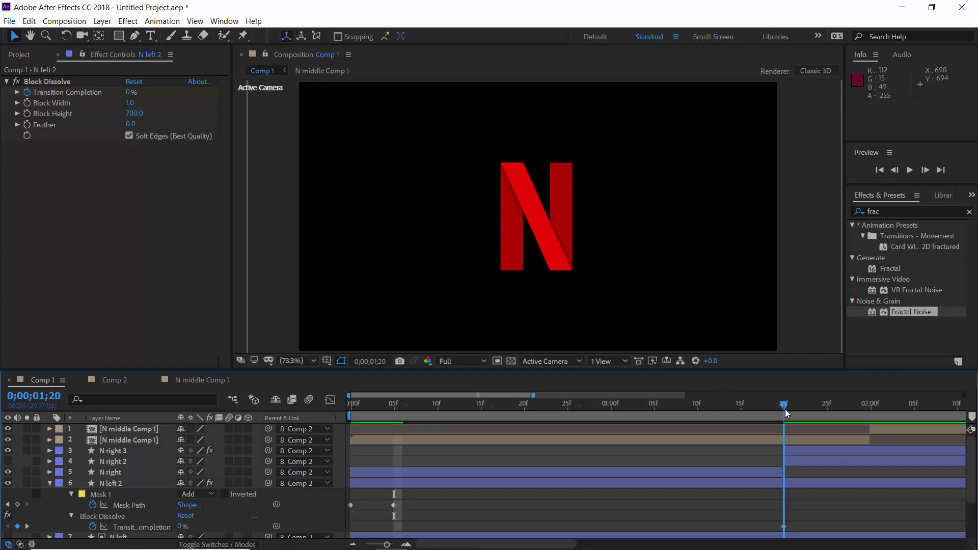
click(49, 483)
click(137, 504)
key(s)
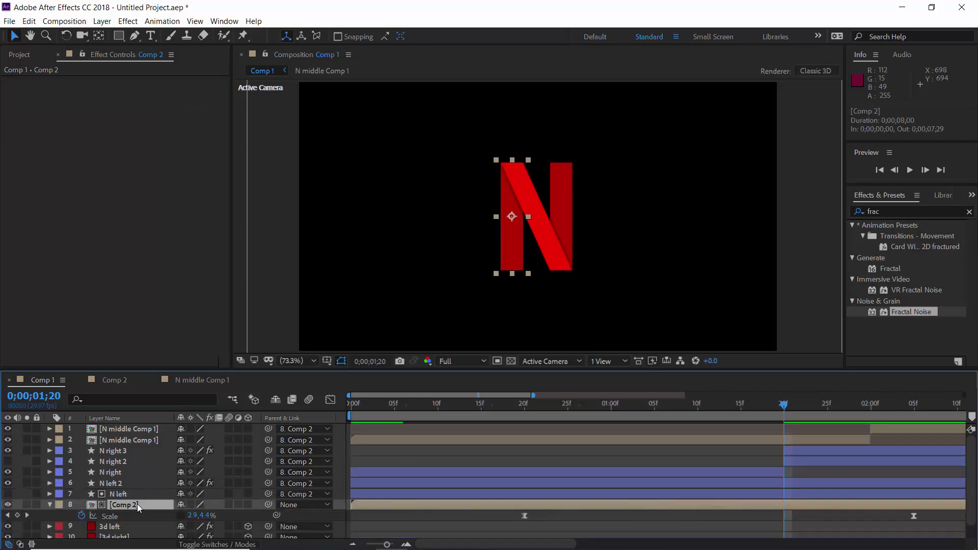
key(t)
click(18, 515)
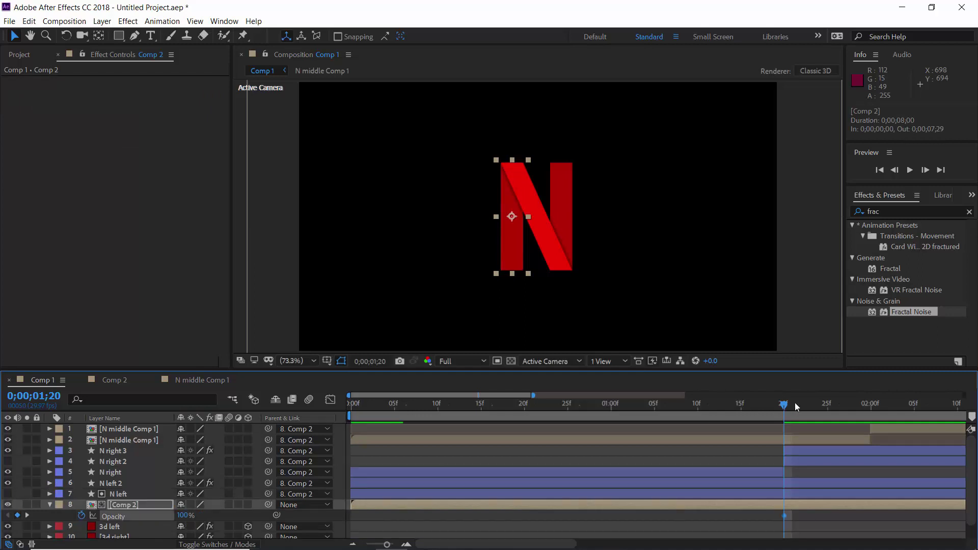
drag(784, 408, 779, 406)
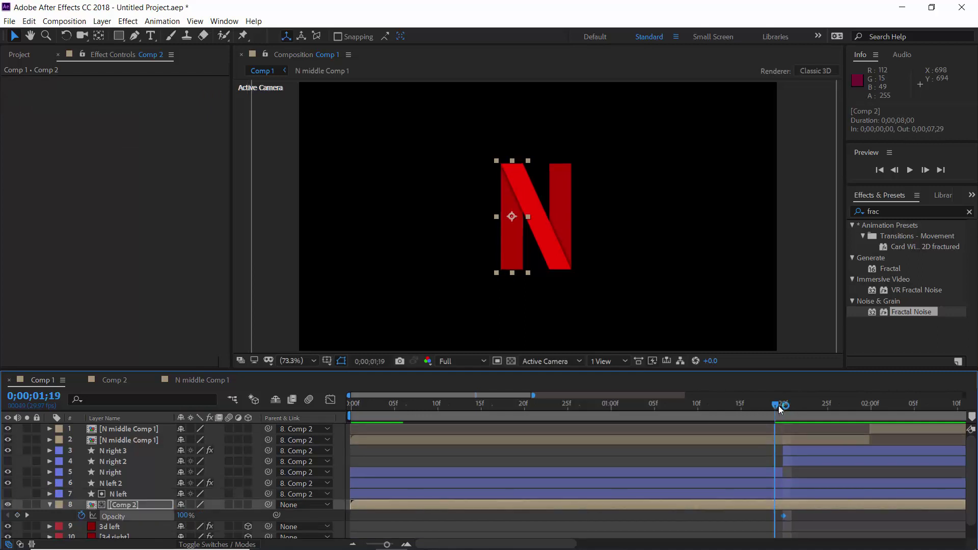
drag(197, 515, 26, 517)
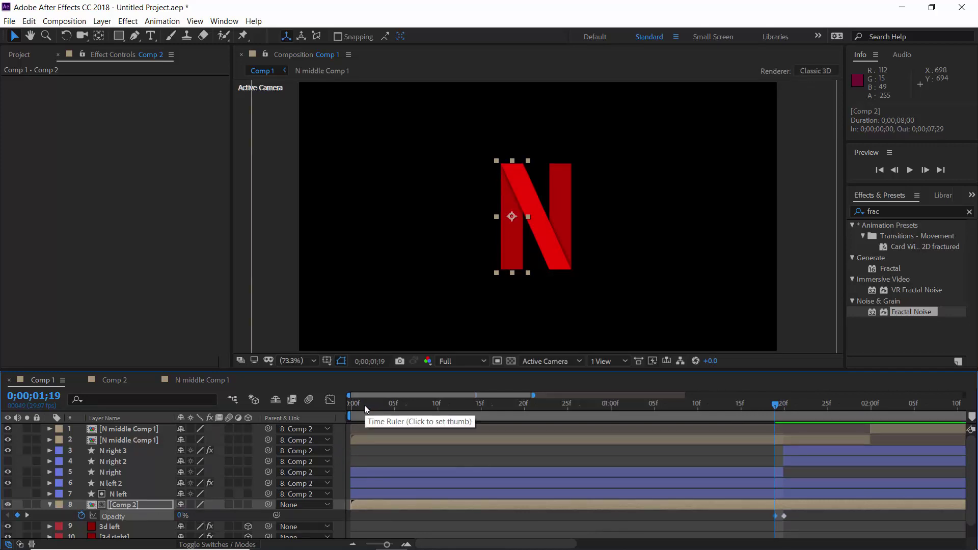
drag(365, 406, 350, 434)
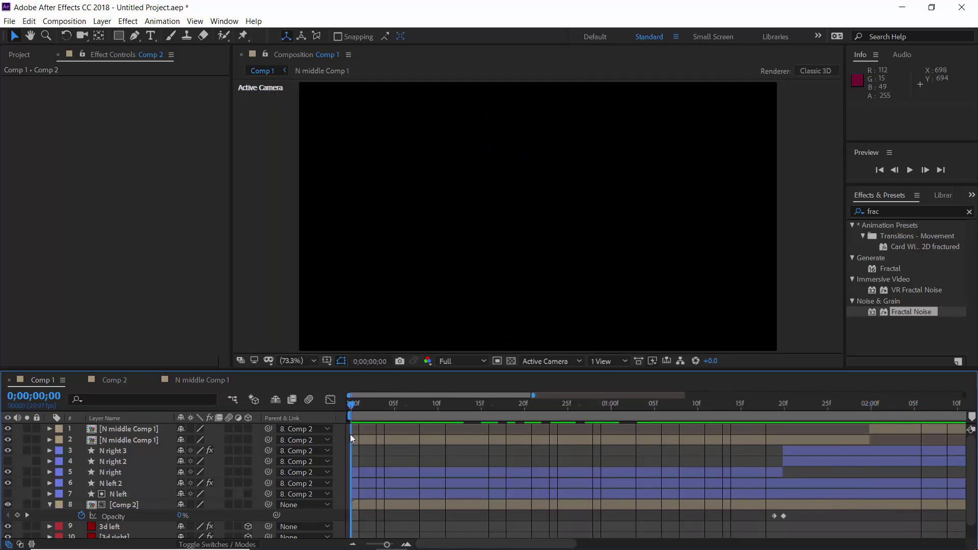